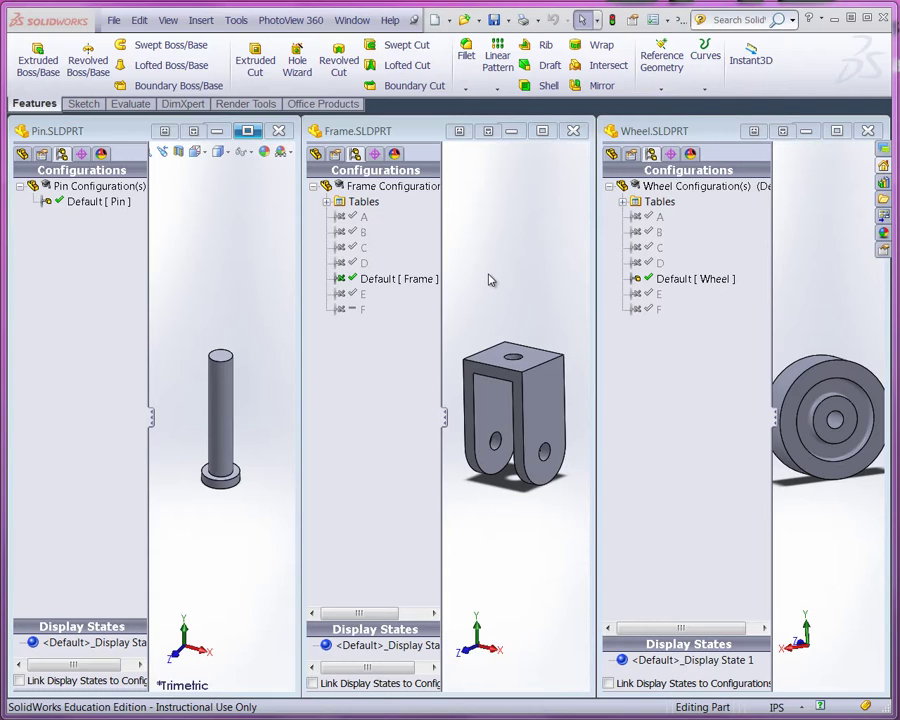
Step: Make a new assembly from the open Frame part using the Assembly template
{"action": "left_click", "coordinate": [380, 281]}
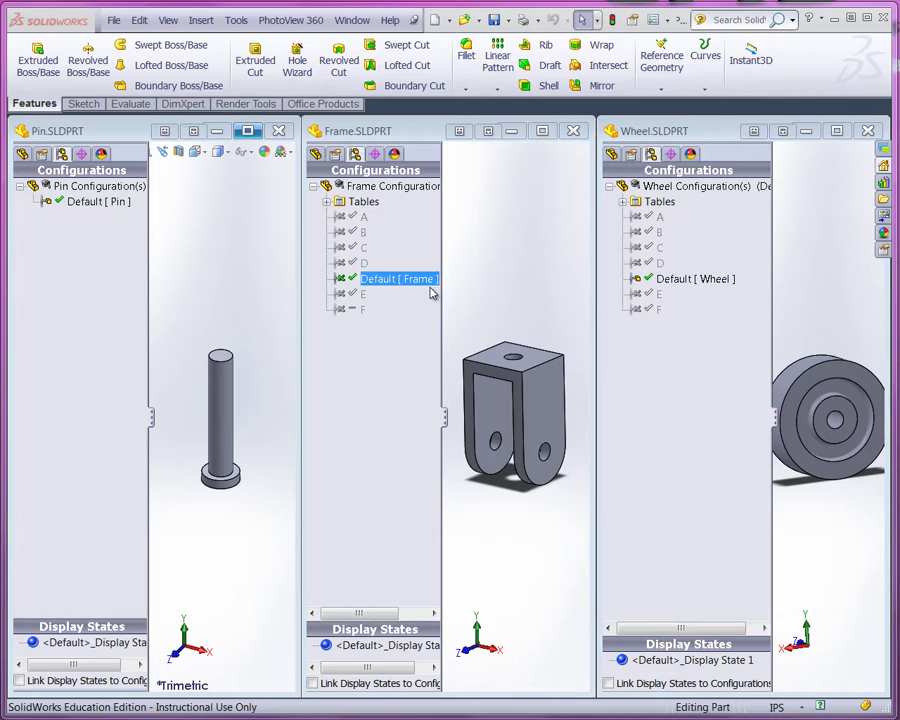
{"action": "left_click", "coordinate": [709, 293]}
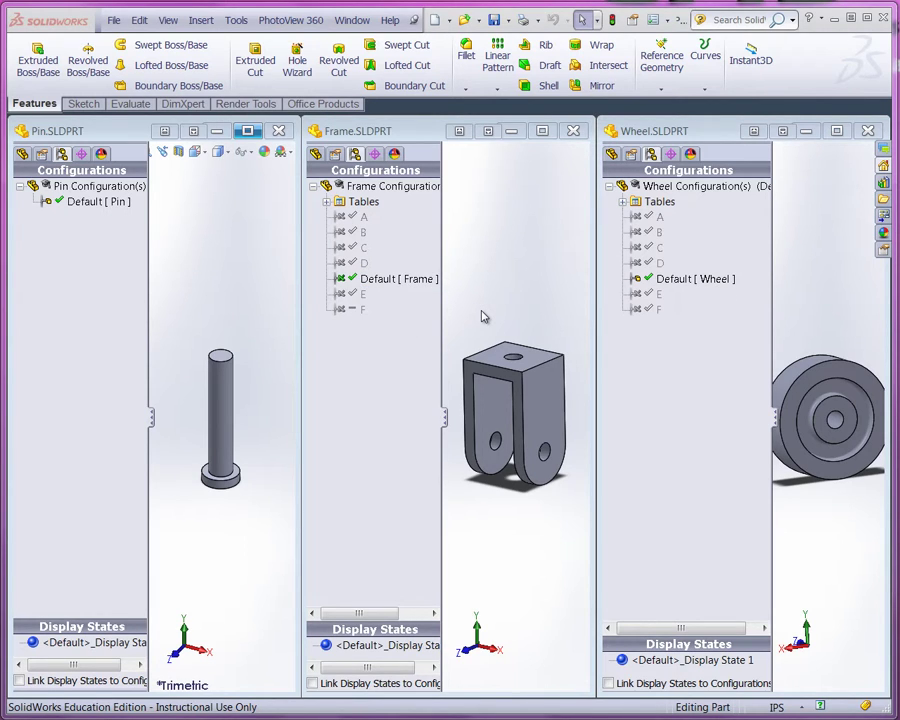
{"action": "left_click", "coordinate": [450, 21]}
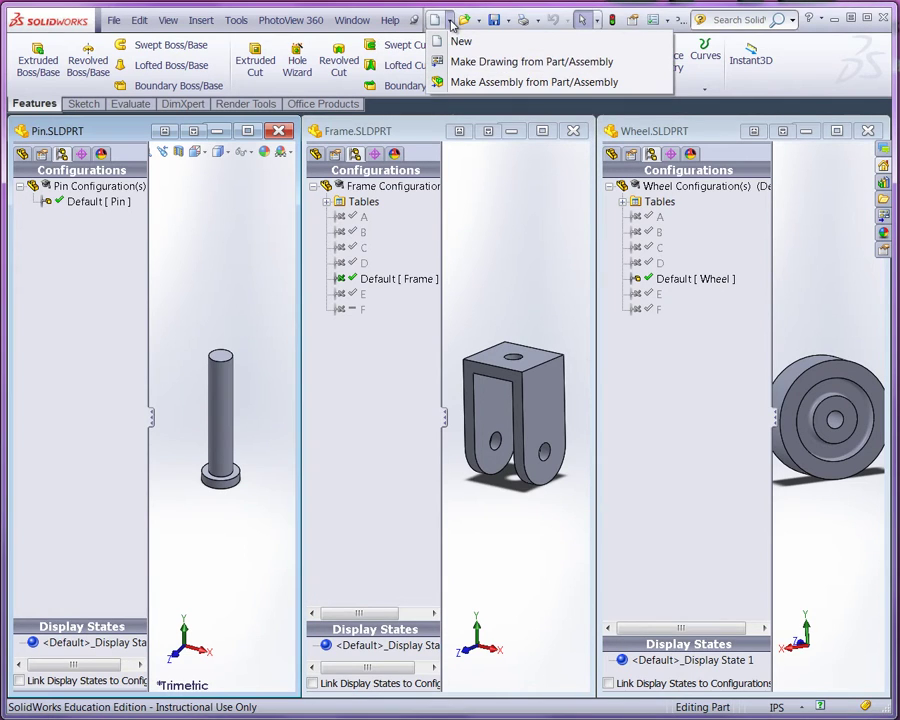
{"action": "left_click", "coordinate": [527, 84]}
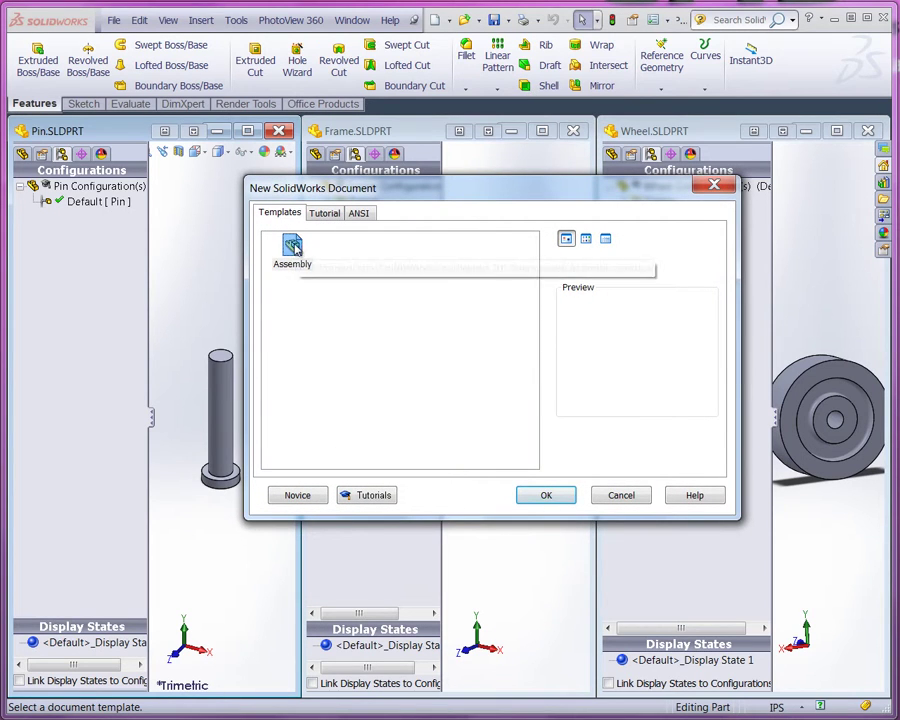
{"action": "left_click", "coordinate": [293, 247]}
{"action": "left_click", "coordinate": [540, 494]}
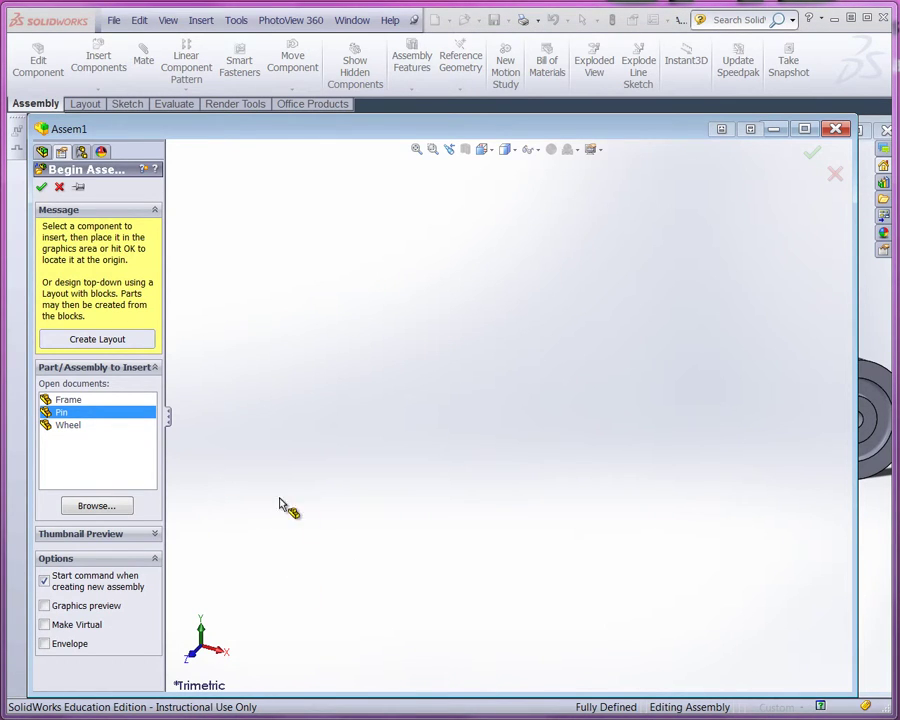
Step: Cancel Begin Assembly placement and set the assembly units to IPS
{"action": "left_click", "coordinate": [59, 187]}
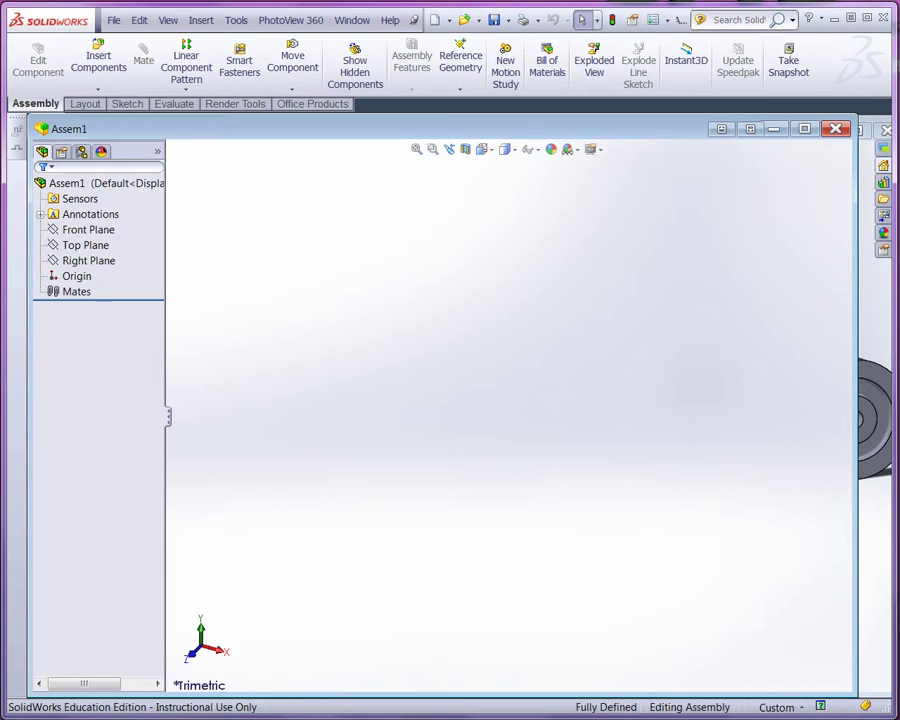
{"action": "left_click", "coordinate": [792, 707]}
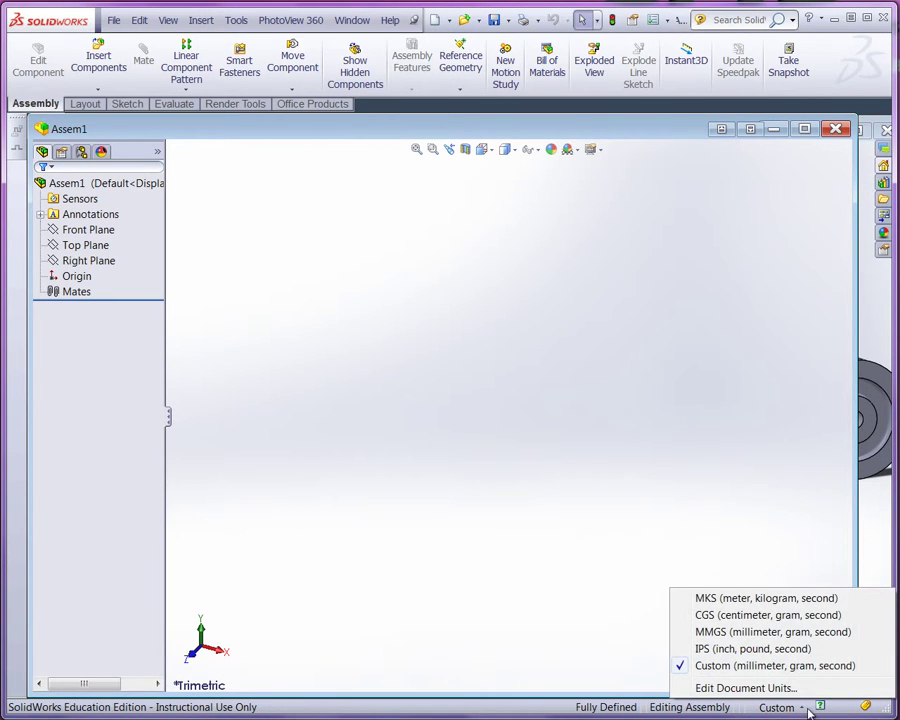
{"action": "left_click", "coordinate": [745, 649]}
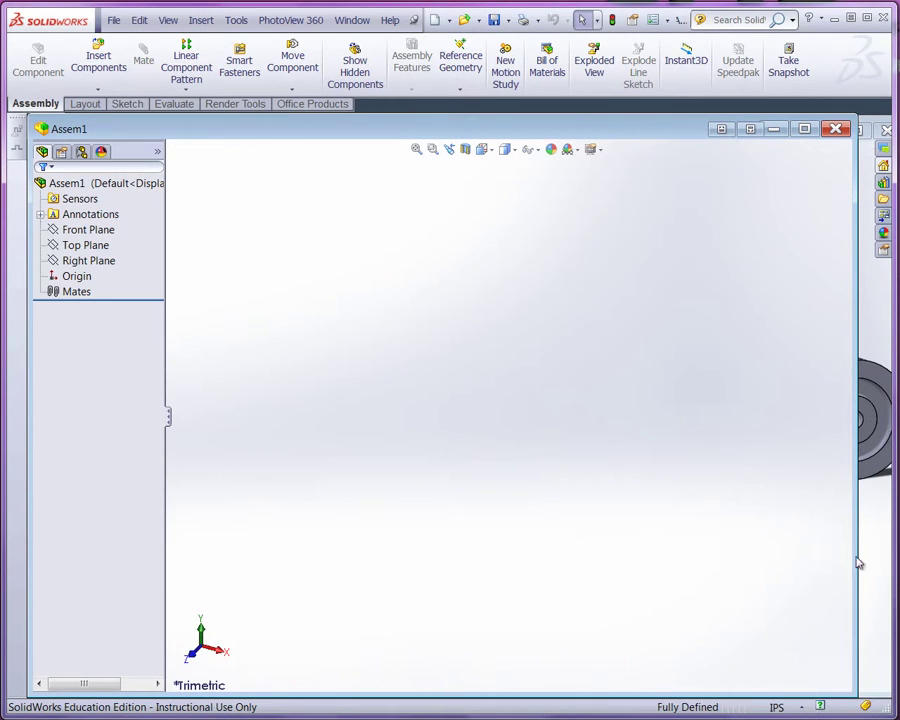
Step: Insert the Frame part and place it on the visible assembly origin as Frame<1>
{"action": "left_click", "coordinate": [104, 77]}
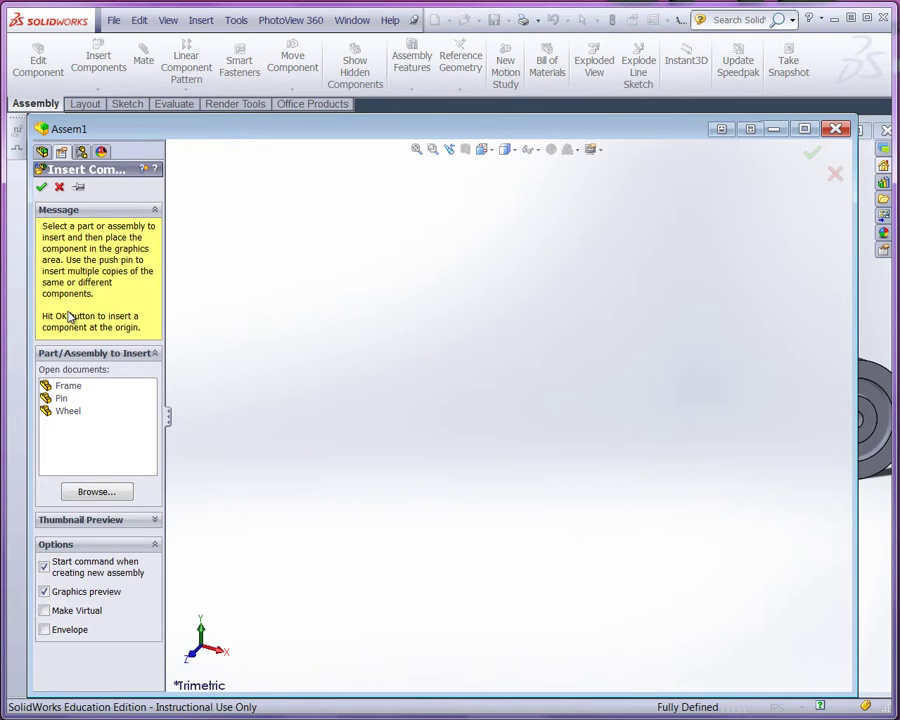
{"action": "left_click", "coordinate": [66, 386]}
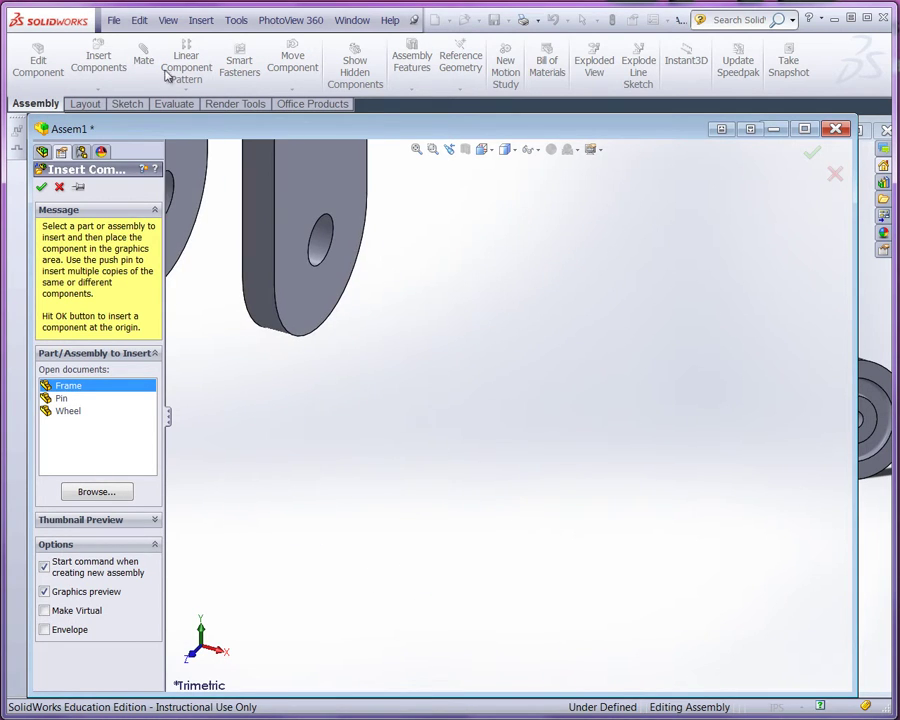
{"action": "left_click", "coordinate": [168, 20]}
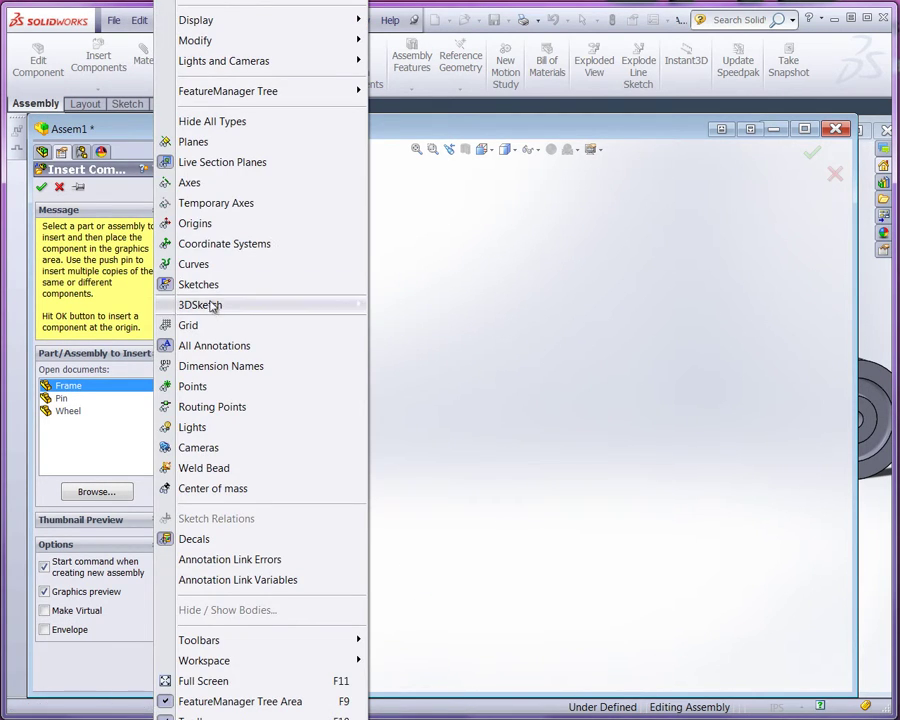
{"action": "left_click", "coordinate": [184, 224]}
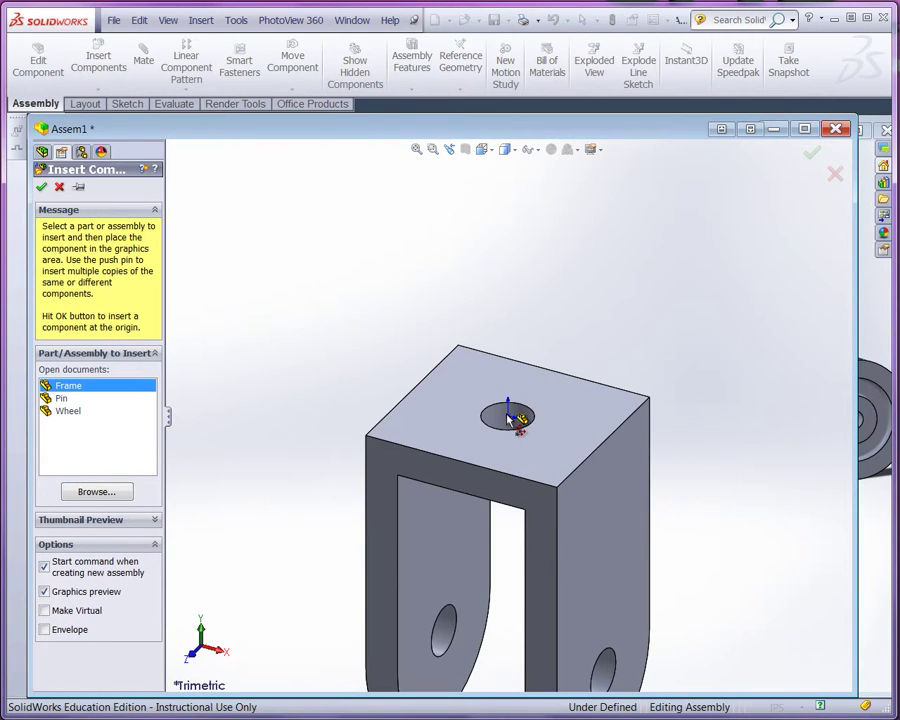
{"action": "left_click", "coordinate": [509, 418]}
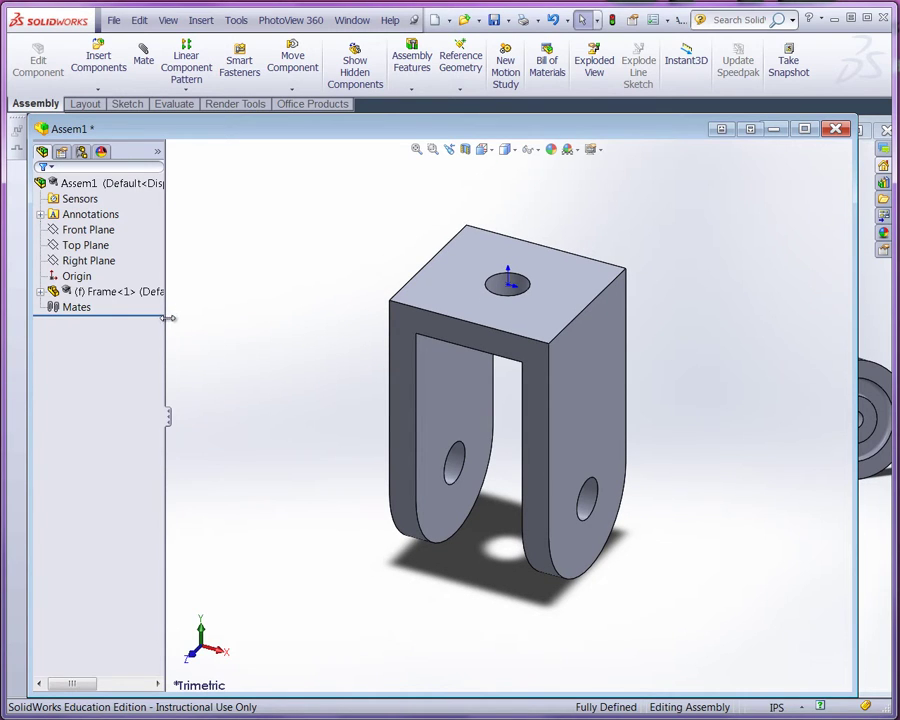
Step: Widen the FeatureManager panel and open Frame<1>'s Component Properties
{"action": "left_click_drag", "start_coordinate": [167, 316], "coordinate": [309, 326]}
{"action": "left_click", "coordinate": [88, 293]}
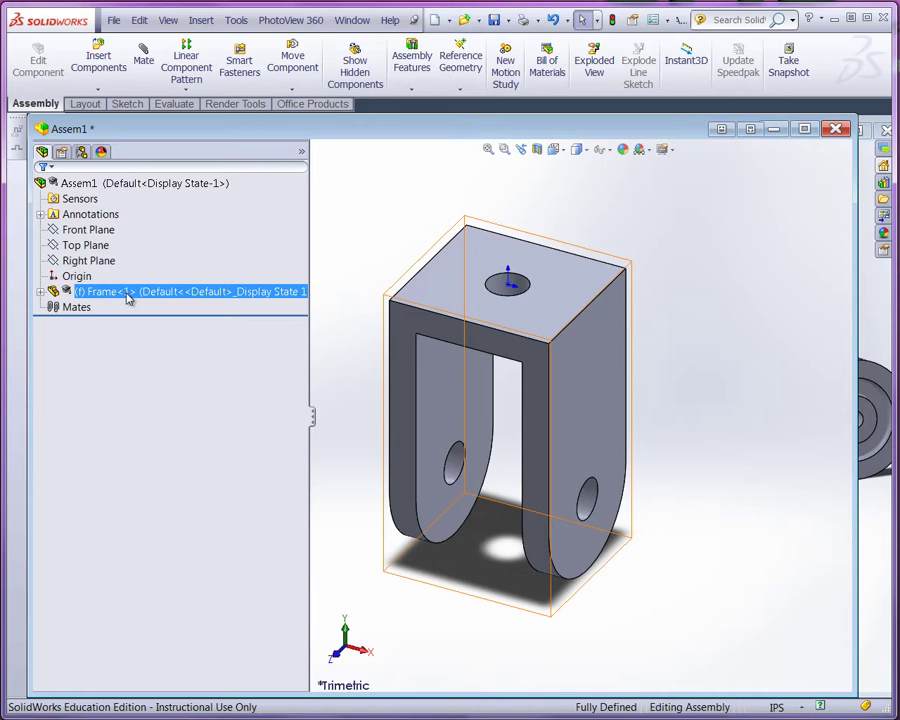
{"action": "key", "text": "Escape"}
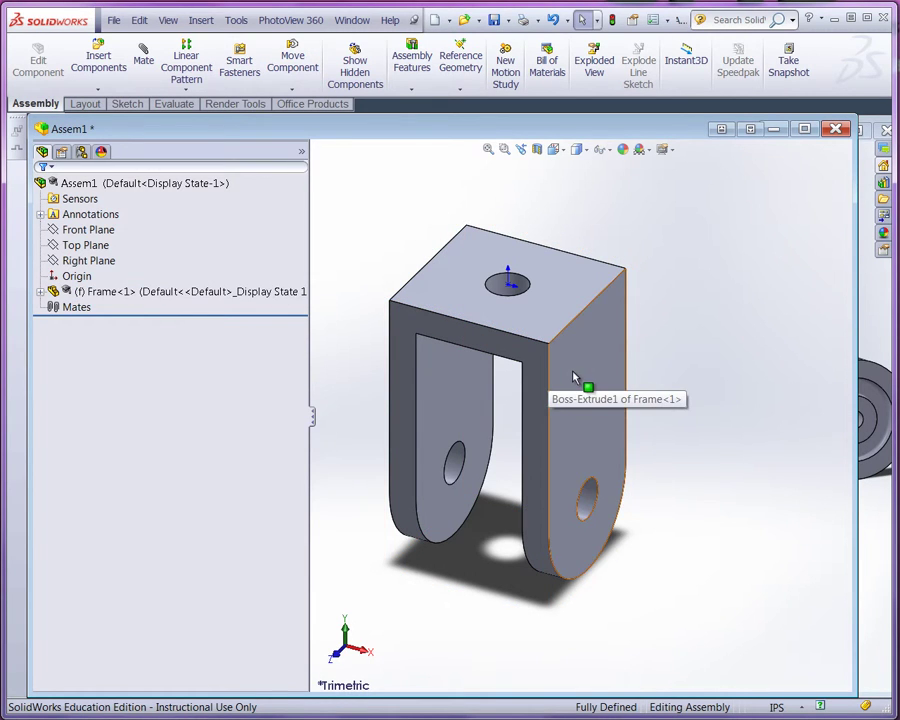
{"action": "right_click", "coordinate": [574, 377]}
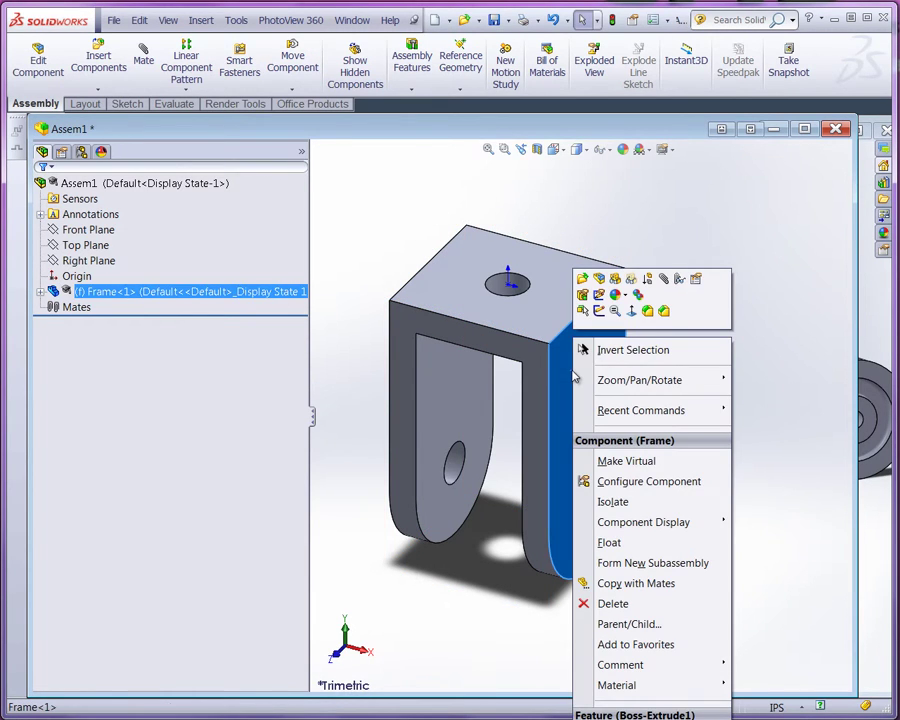
{"action": "left_click", "coordinate": [696, 281]}
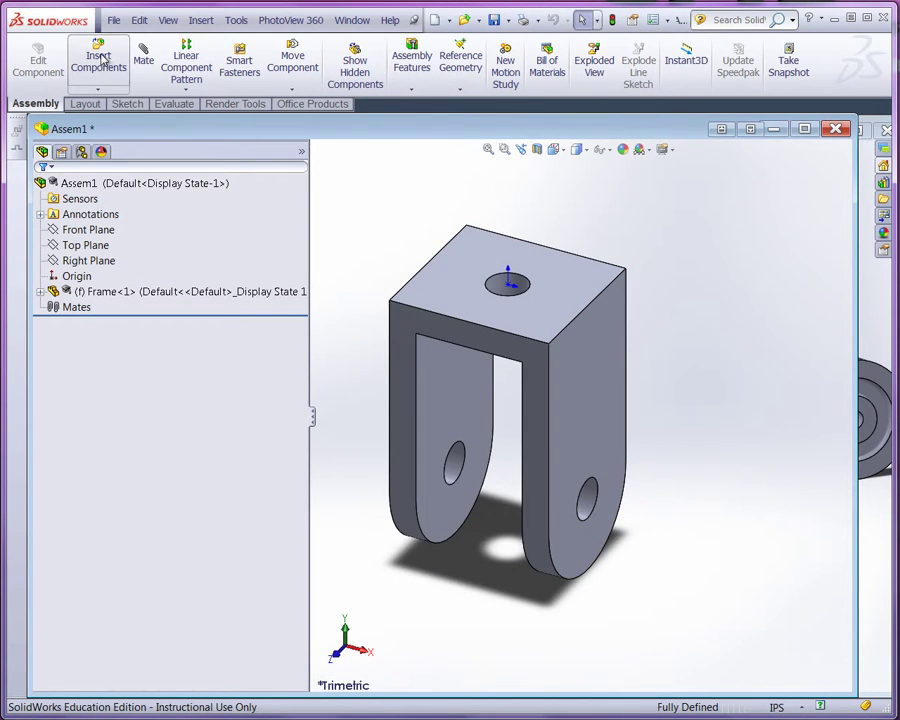
Step: Insert the Wheel part beside the frame, then narrow the FeatureManager panel again
{"action": "left_click", "coordinate": [99, 60]}
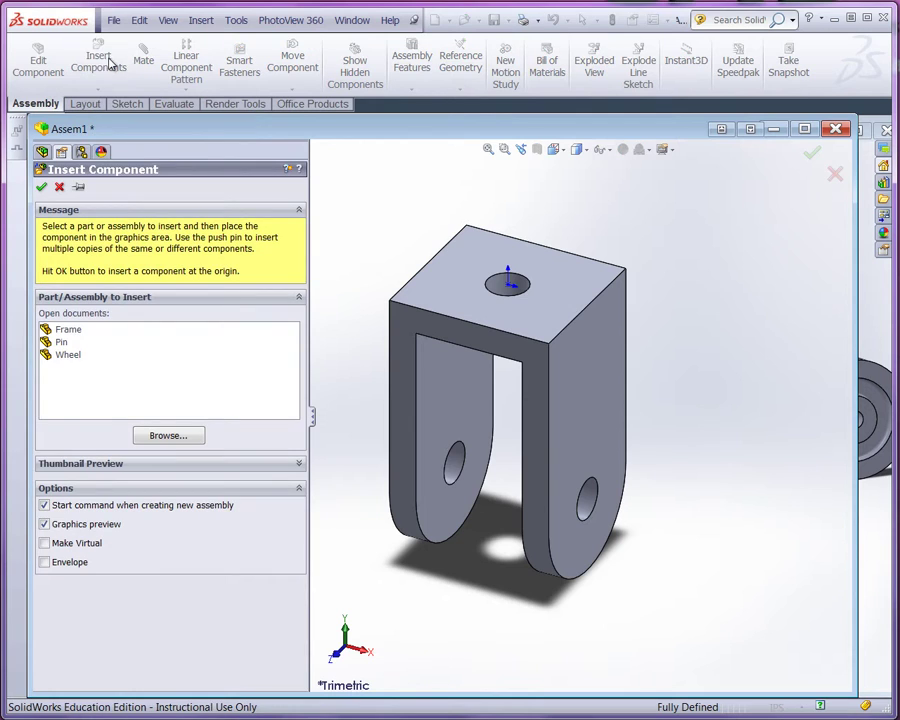
{"action": "left_click", "coordinate": [68, 356]}
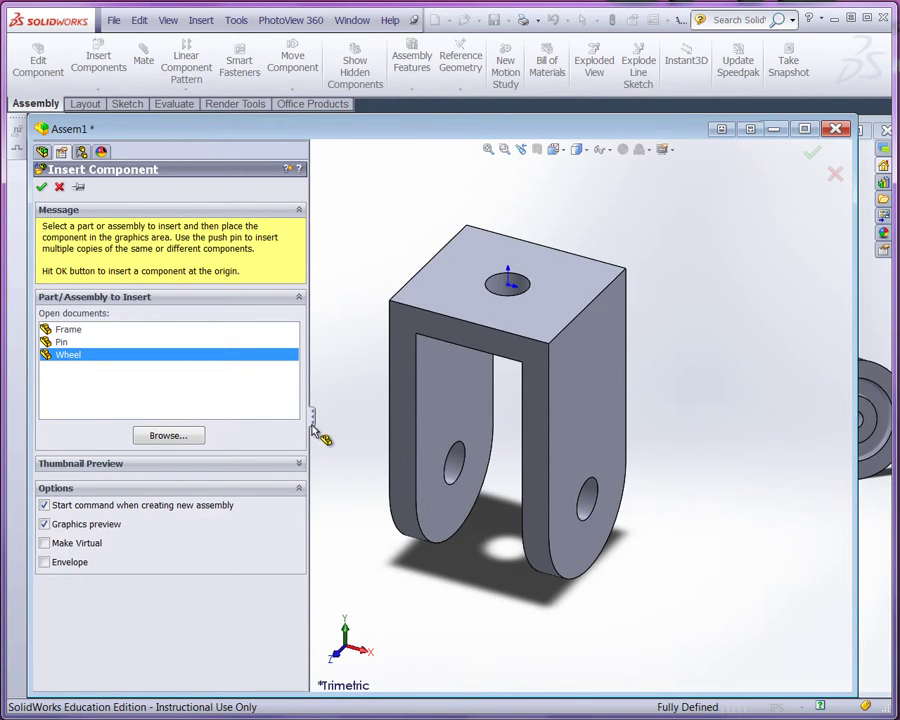
{"action": "left_click", "coordinate": [760, 395]}
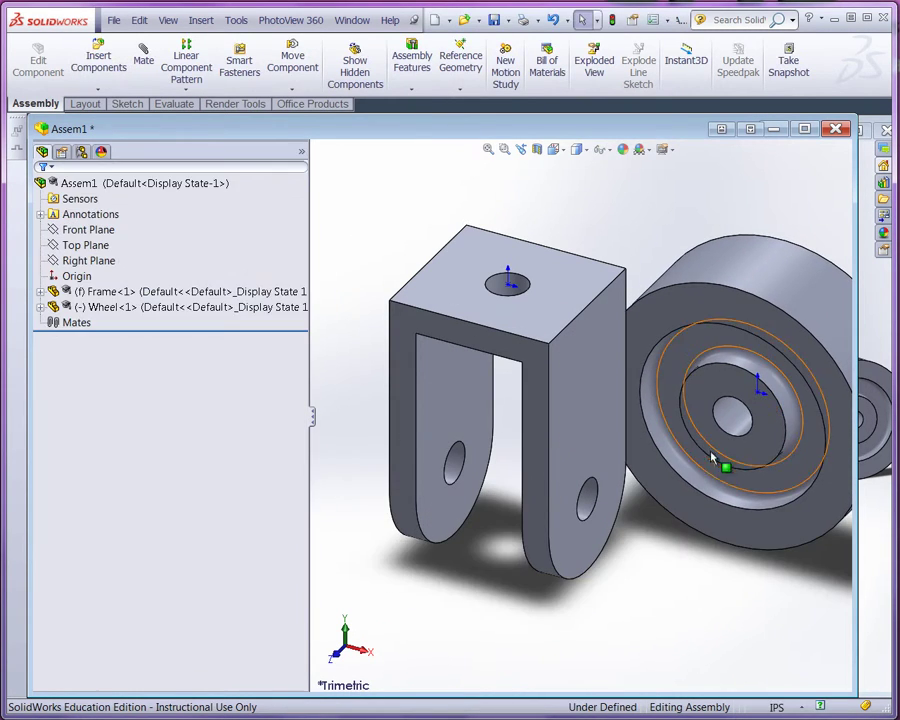
{"action": "scroll", "coordinate": [708, 488], "scroll_direction": "down", "scroll_amount": 3}
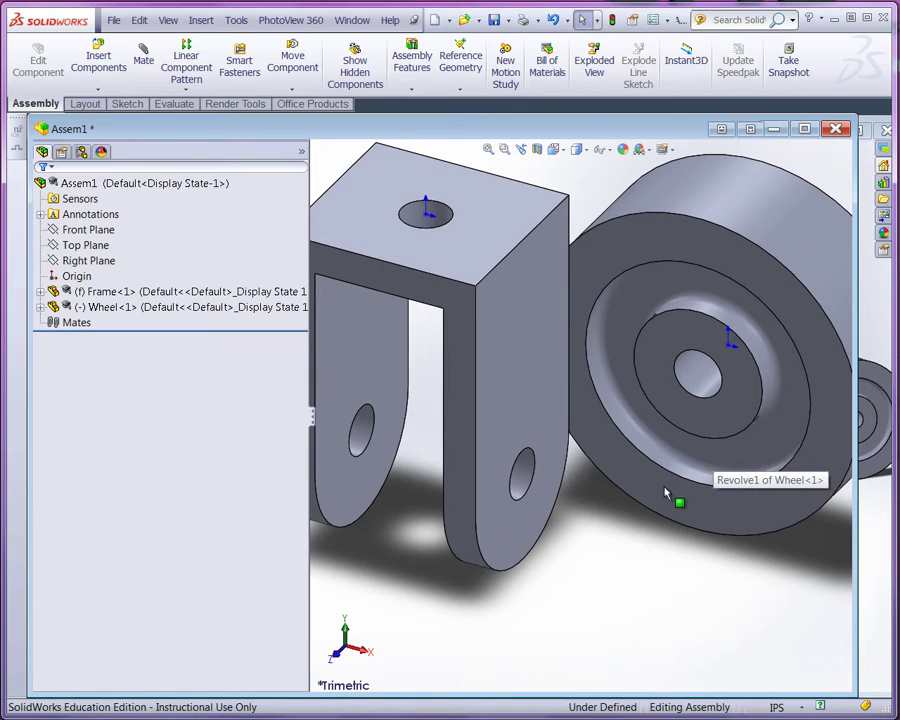
{"action": "left_click_drag", "start_coordinate": [308, 496], "coordinate": [168, 482]}
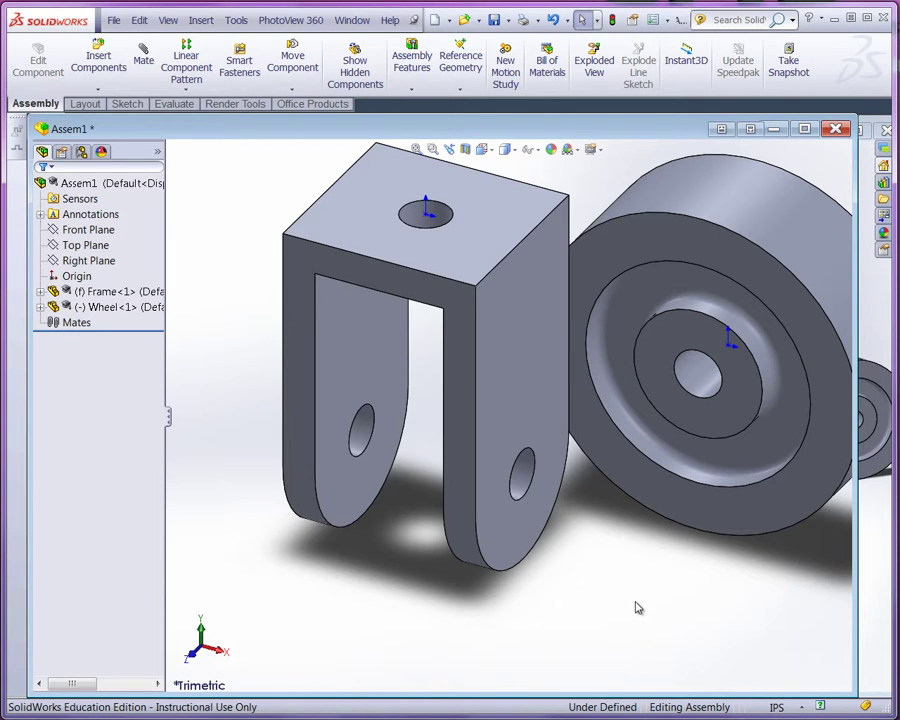
Step: SmartMate the wheel's bore onto the frame's lower hole and accept a Concentric mate
{"action": "left_click", "coordinate": [689, 375]}
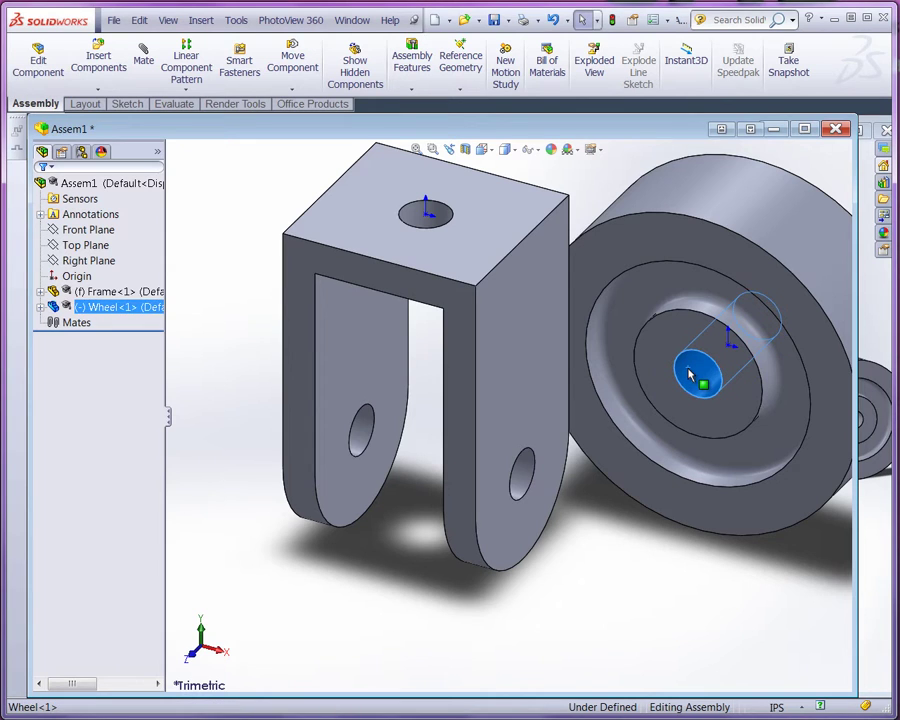
{"action": "left_click_drag", "start_coordinate": [689, 375], "coordinate": [528, 481], "text": "alt"}
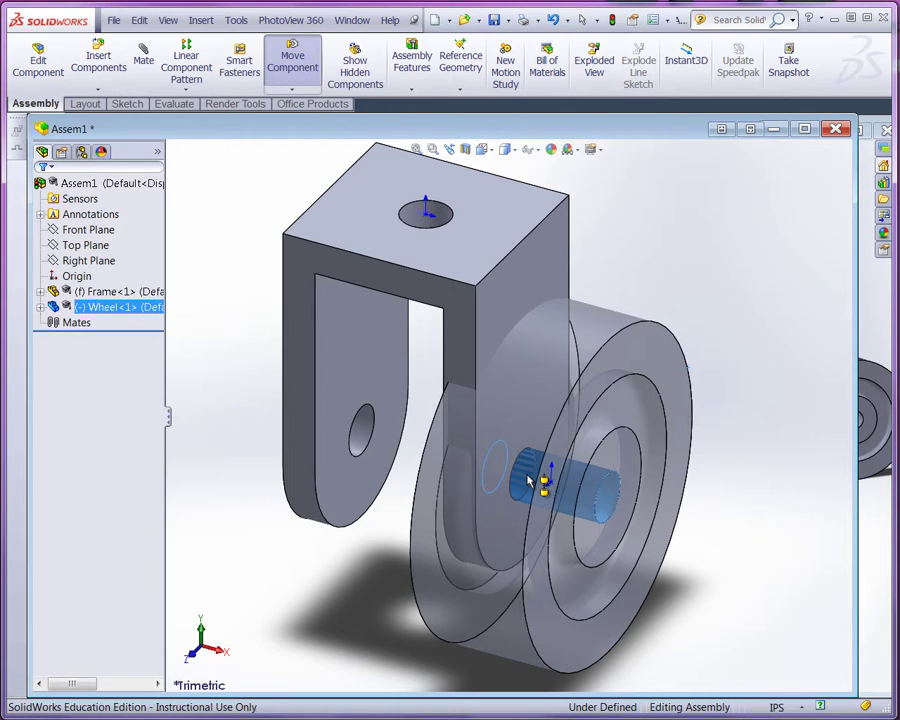
{"action": "left_click_drag", "start_coordinate": [528, 481], "coordinate": [526, 480], "text": "alt"}
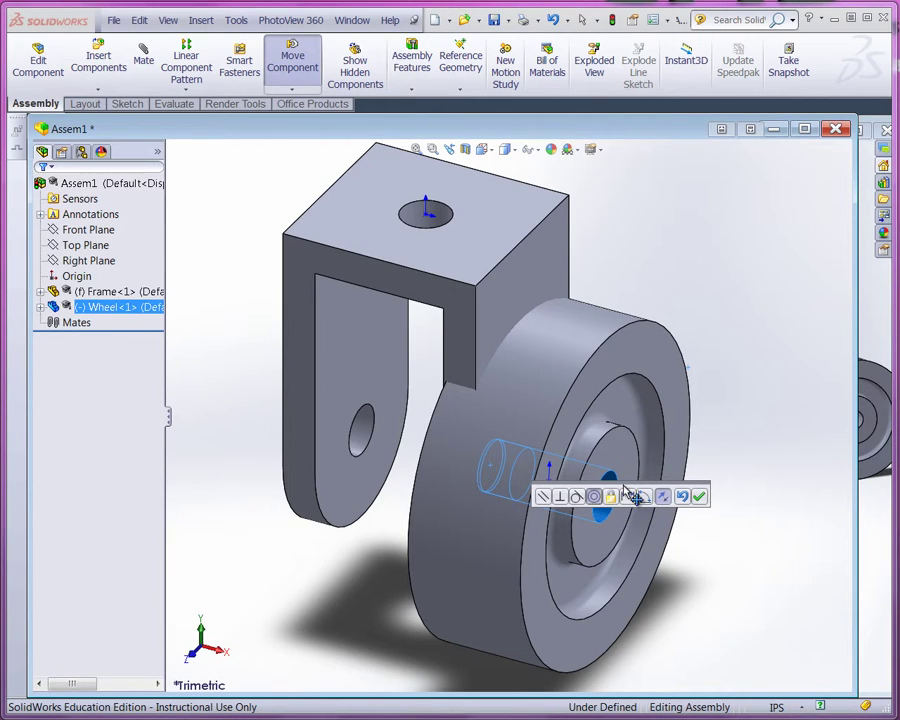
{"action": "left_click_drag", "start_coordinate": [623, 490], "coordinate": [737, 250]}
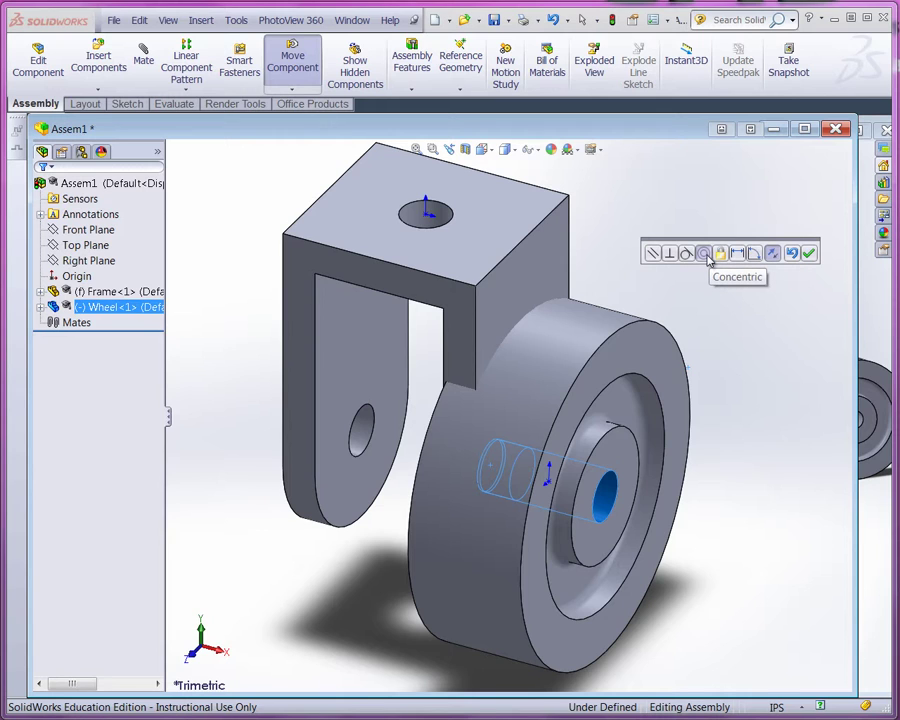
{"action": "left_click", "coordinate": [704, 254]}
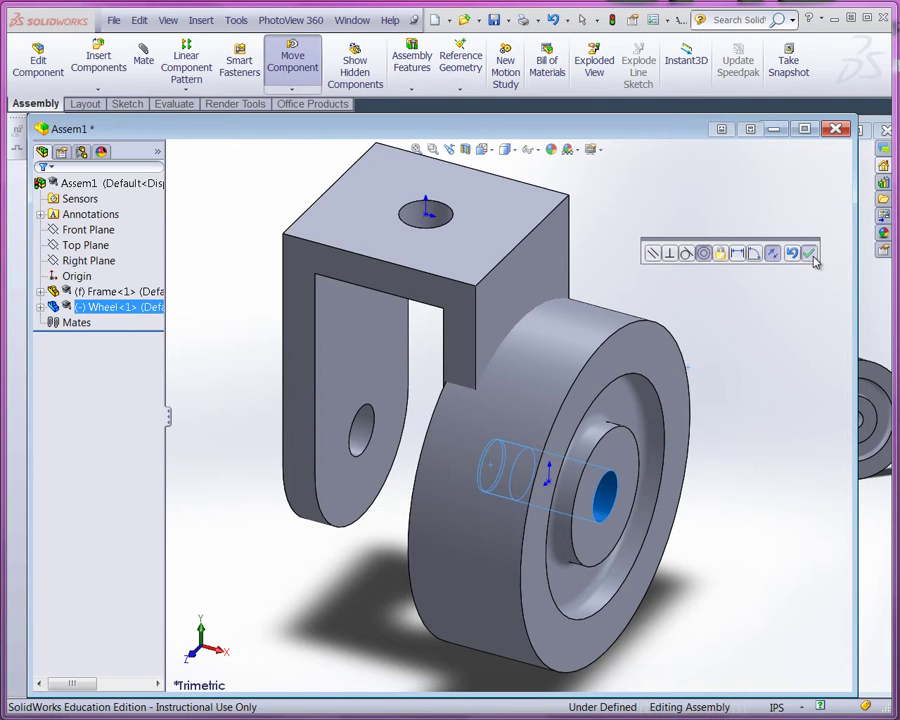
{"action": "left_click", "coordinate": [808, 253]}
Step: Drag the wheel between the frame legs, return to isometric view, and expand Wheel<1>
{"action": "left_click_drag", "start_coordinate": [700, 416], "coordinate": [458, 563]}
{"action": "middle_click_drag", "start_coordinate": [458, 563], "coordinate": [500, 554]}
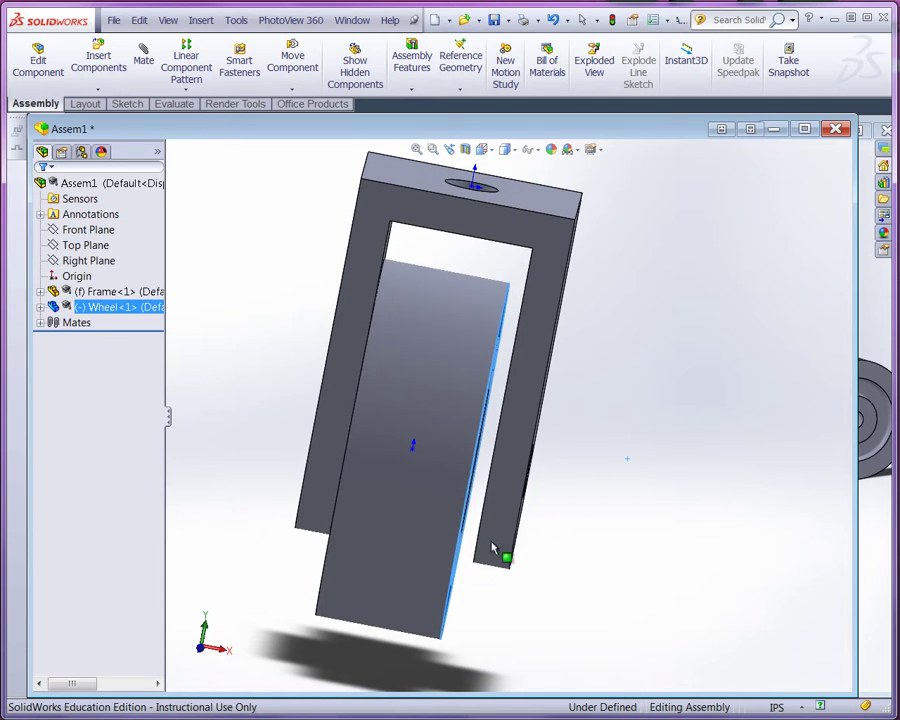
{"action": "left_click_drag", "start_coordinate": [445, 535], "coordinate": [427, 530]}
{"action": "key", "text": "Escape"}
{"action": "key", "text": "ctrl+7"}
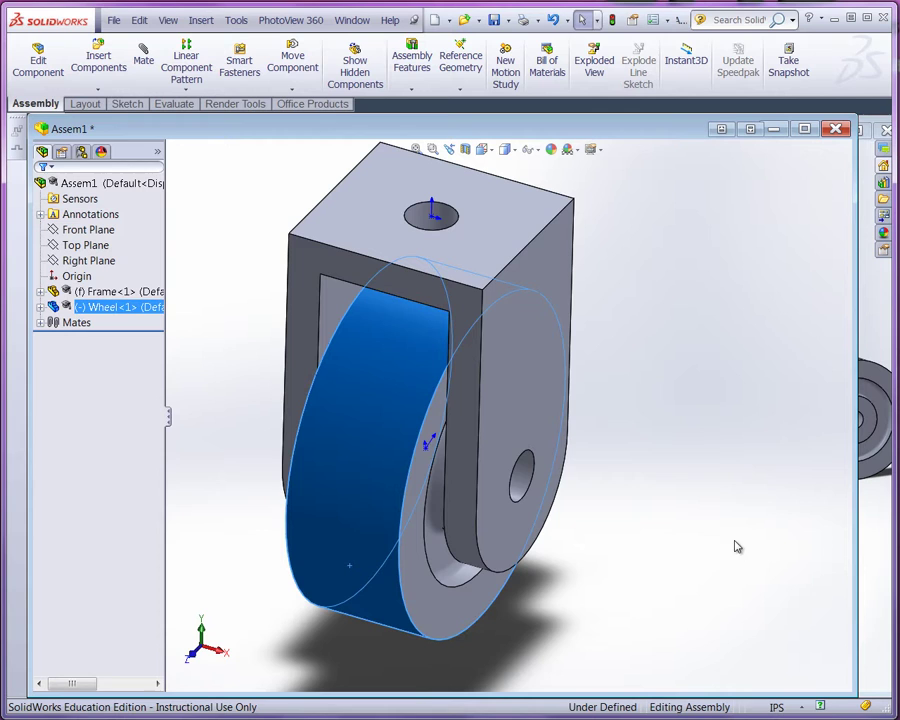
{"action": "left_click", "coordinate": [40, 307]}
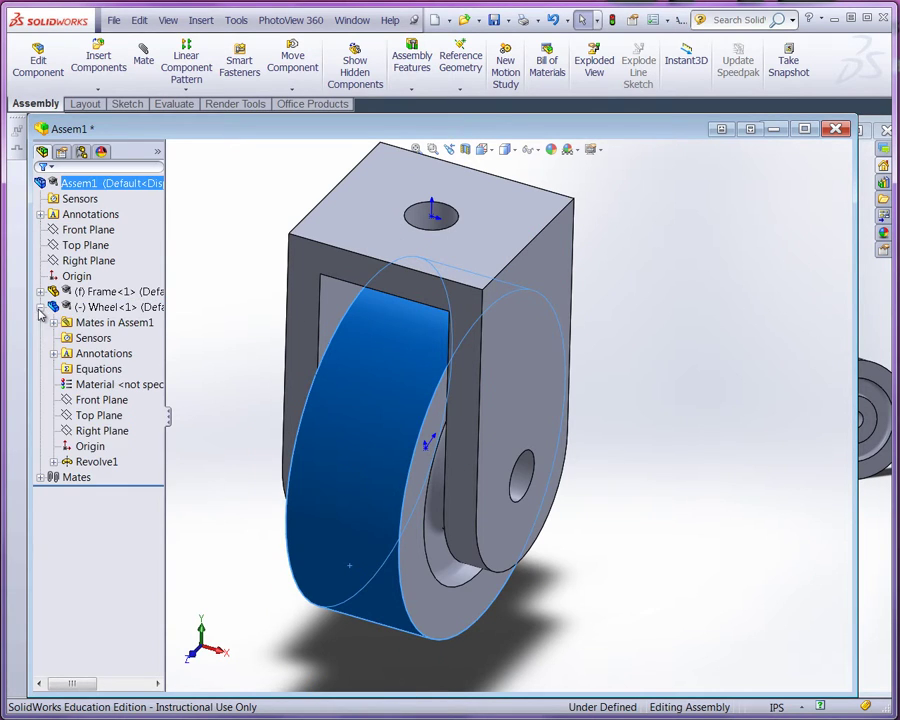
{"action": "left_click", "coordinate": [40, 291]}
Step: Select the Frame's Right Plane with the Wheel's Front Plane and start a Mate
{"action": "left_click", "coordinate": [106, 401]}
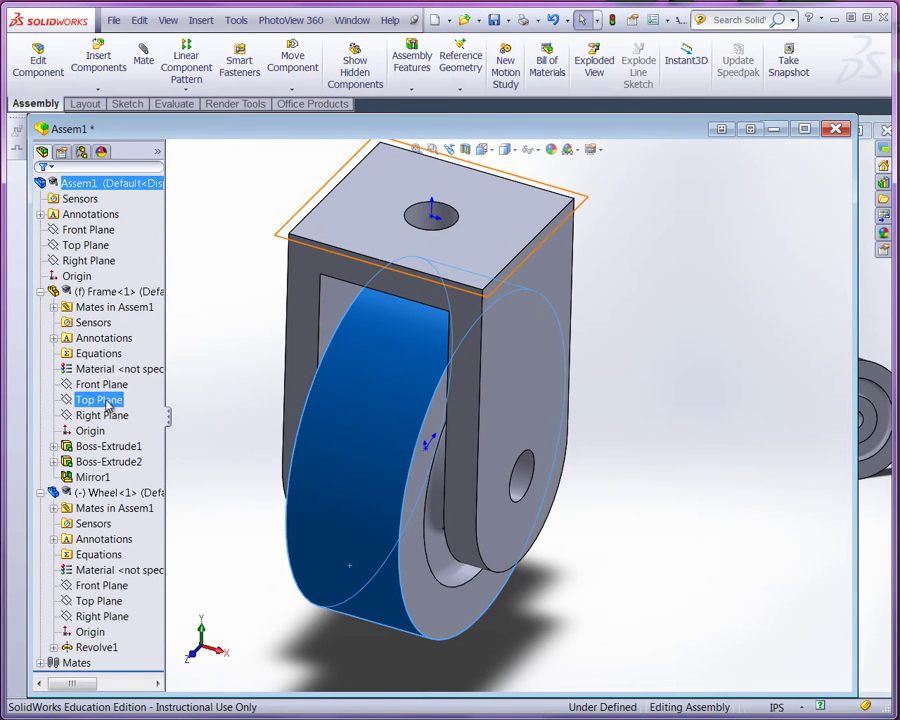
{"action": "left_click", "coordinate": [102, 386]}
{"action": "left_click", "coordinate": [100, 400]}
{"action": "left_click", "coordinate": [106, 416]}
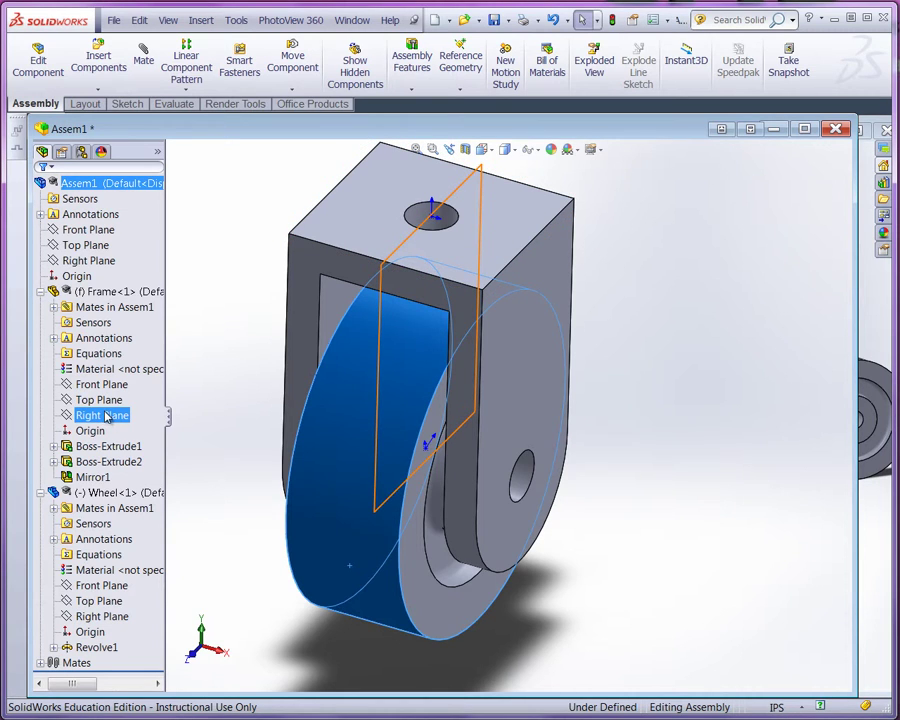
{"action": "left_click", "coordinate": [115, 291]}
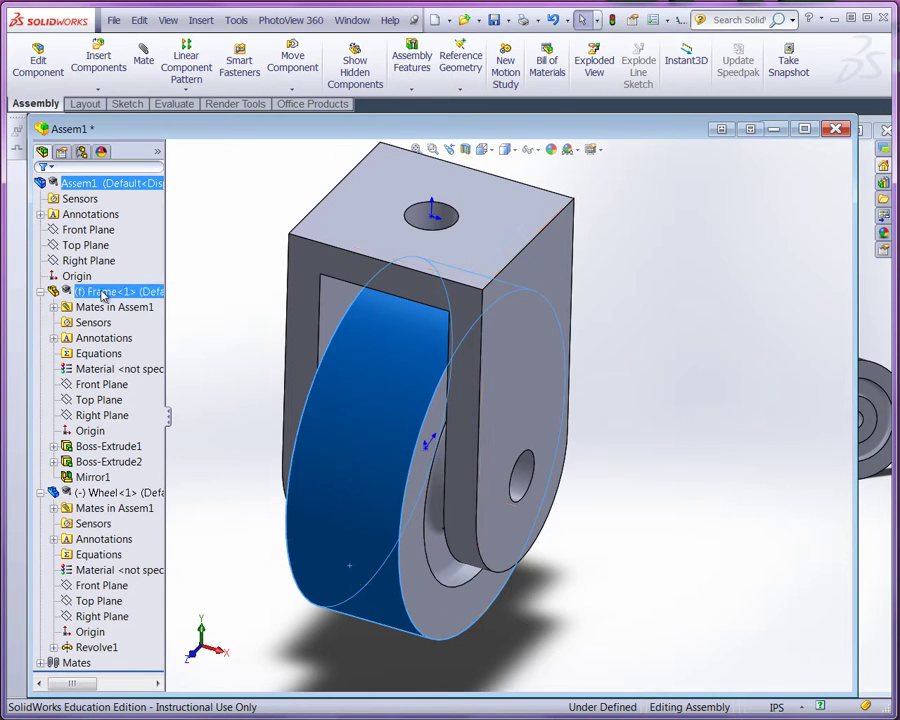
{"action": "left_click", "coordinate": [110, 416]}
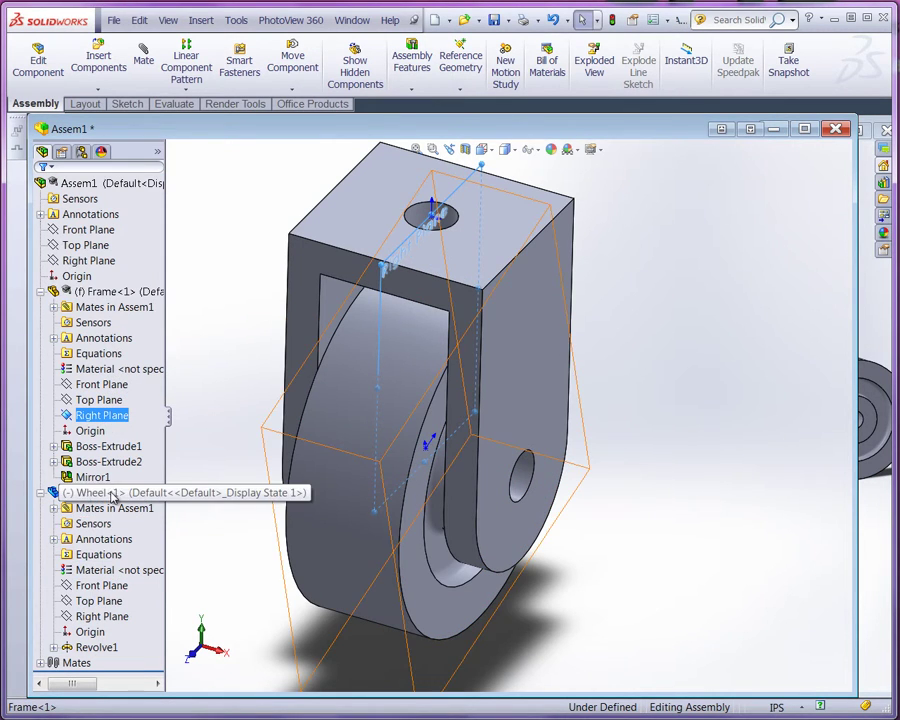
{"action": "left_click", "coordinate": [124, 617], "text": "ctrl"}
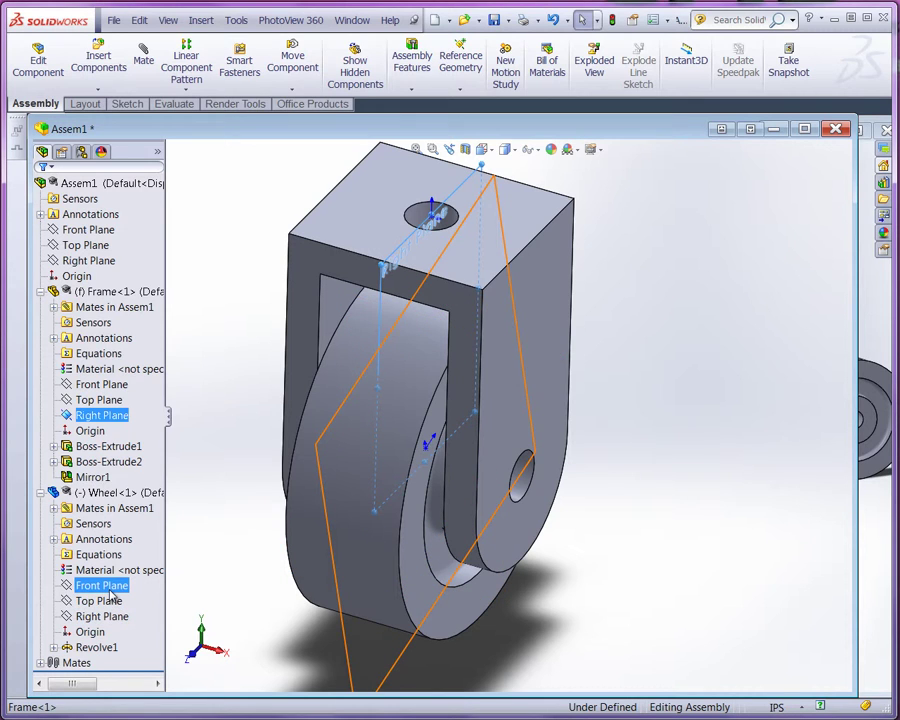
{"action": "left_click", "coordinate": [108, 588], "text": "ctrl"}
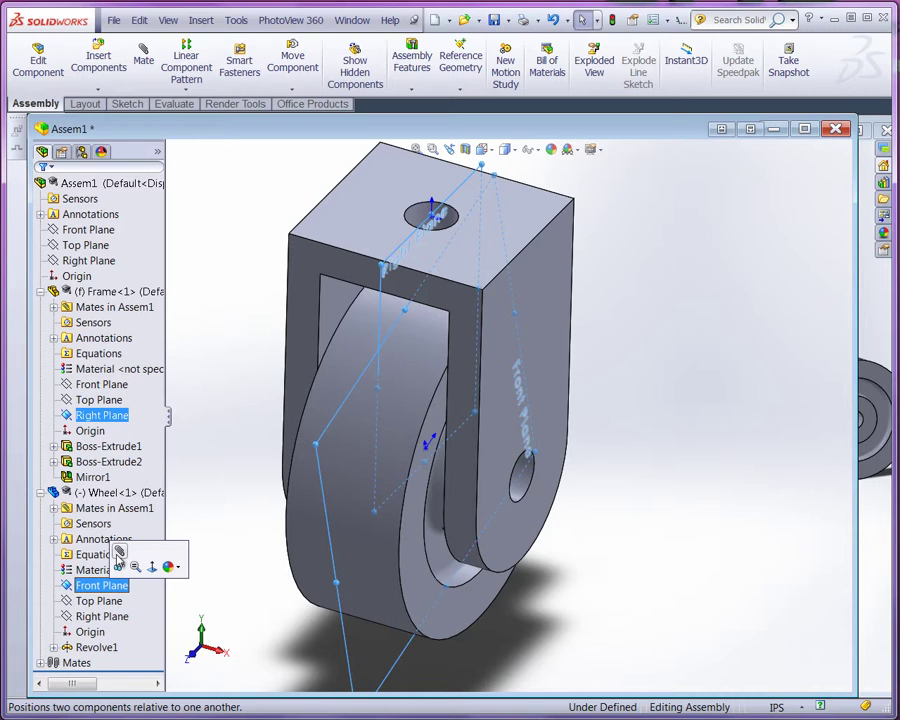
{"action": "left_click", "coordinate": [119, 551]}
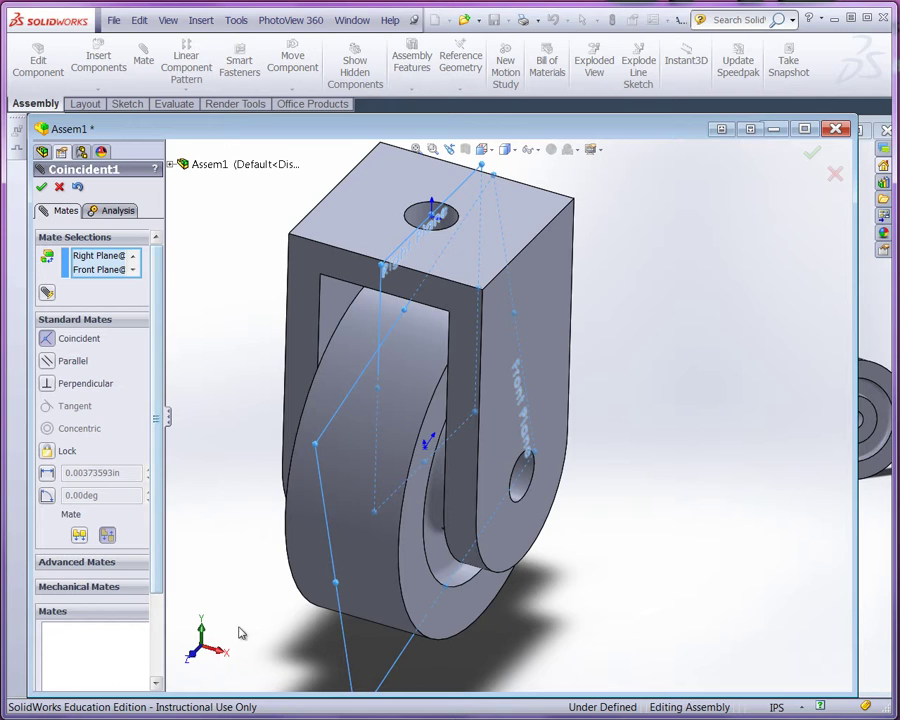
Step: Accept the Coincident mate centring the wheel and close the Mate PropertyManager
{"action": "middle_click_drag", "start_coordinate": [237, 635], "coordinate": [292, 566]}
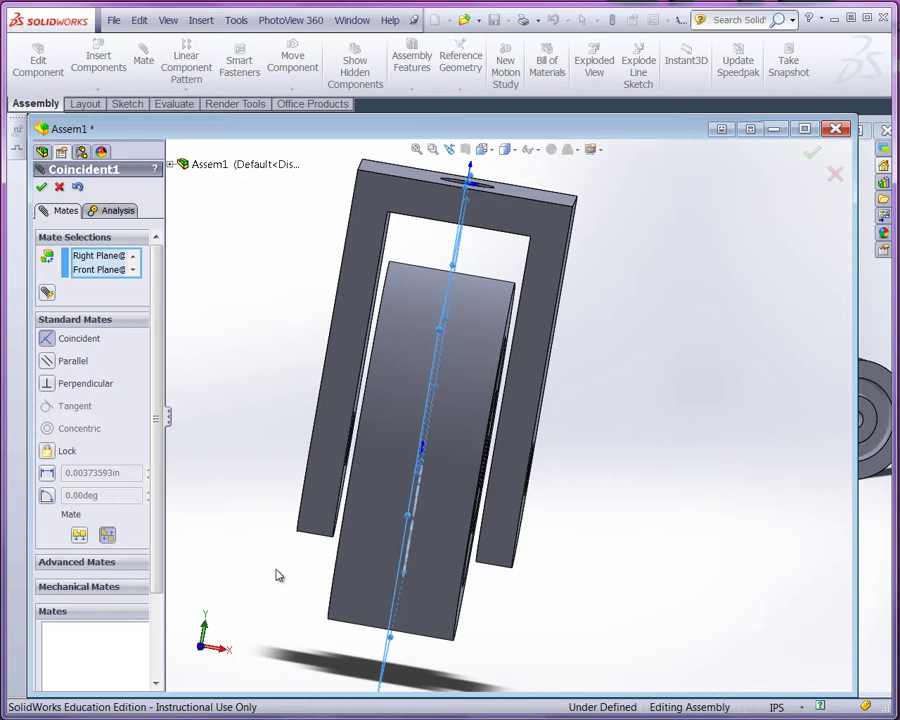
{"action": "left_click", "coordinate": [41, 188]}
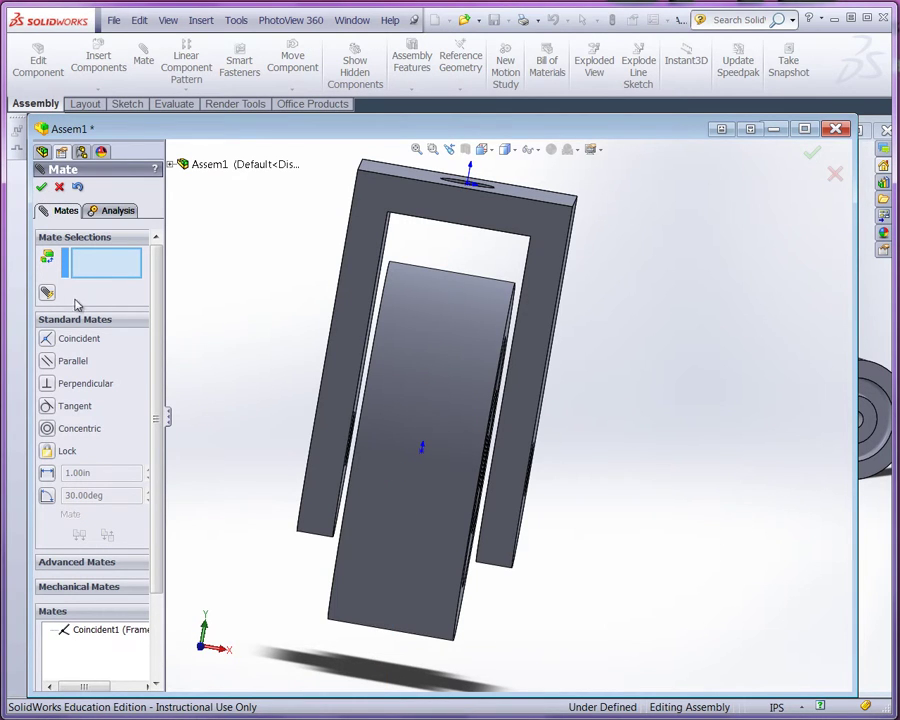
{"action": "left_click", "coordinate": [41, 188]}
Step: Spin the wheel about its axle and orbit around the caster to check it
{"action": "middle_click_drag", "start_coordinate": [695, 508], "coordinate": [560, 495]}
{"action": "left_click", "coordinate": [378, 440]}
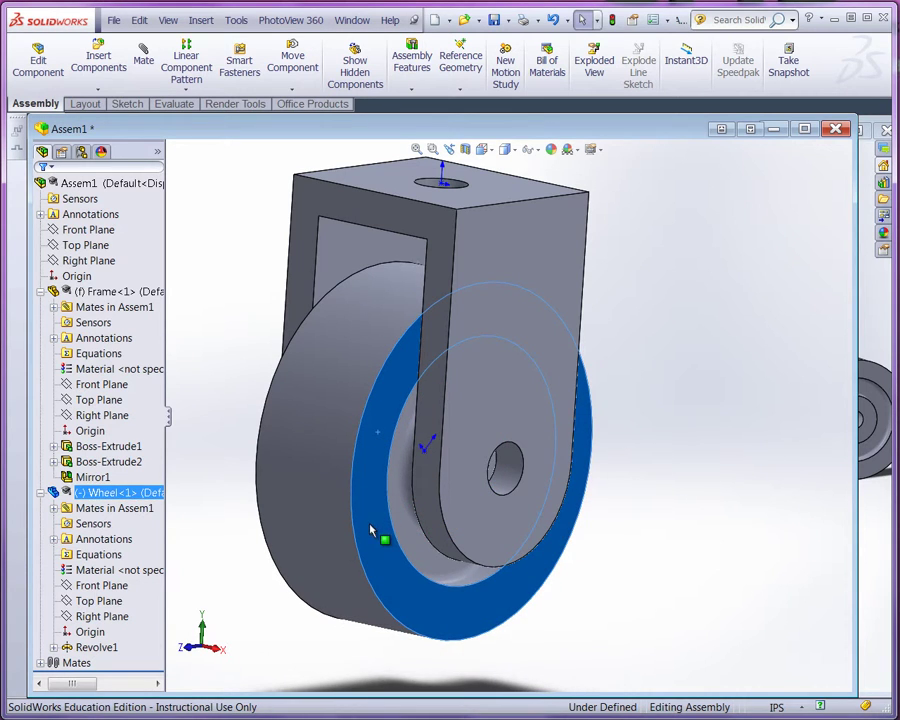
{"action": "left_click_drag", "start_coordinate": [367, 445], "coordinate": [403, 575]}
{"action": "middle_click_drag", "start_coordinate": [518, 619], "coordinate": [201, 326]}
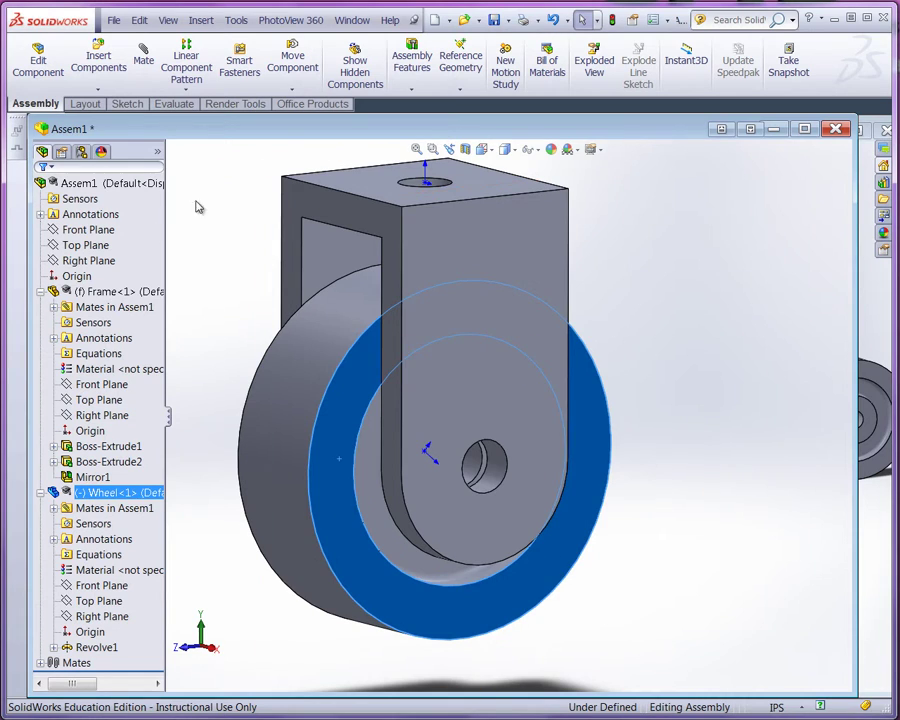
{"action": "left_click", "coordinate": [219, 239]}
Step: Insert the Pin part and place it beside the caster
{"action": "left_click", "coordinate": [102, 62]}
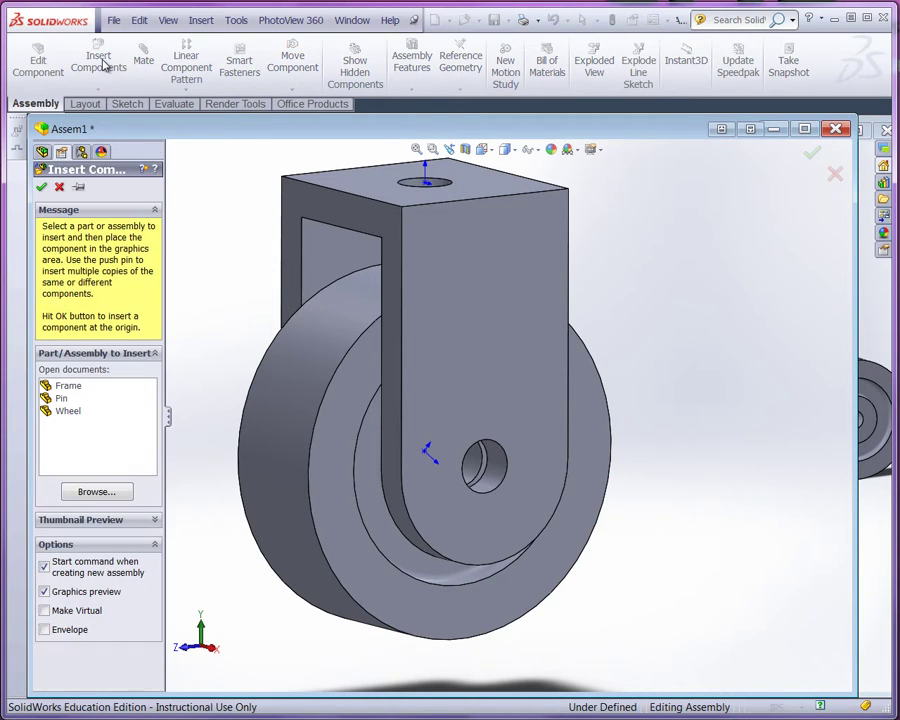
{"action": "left_click", "coordinate": [62, 398]}
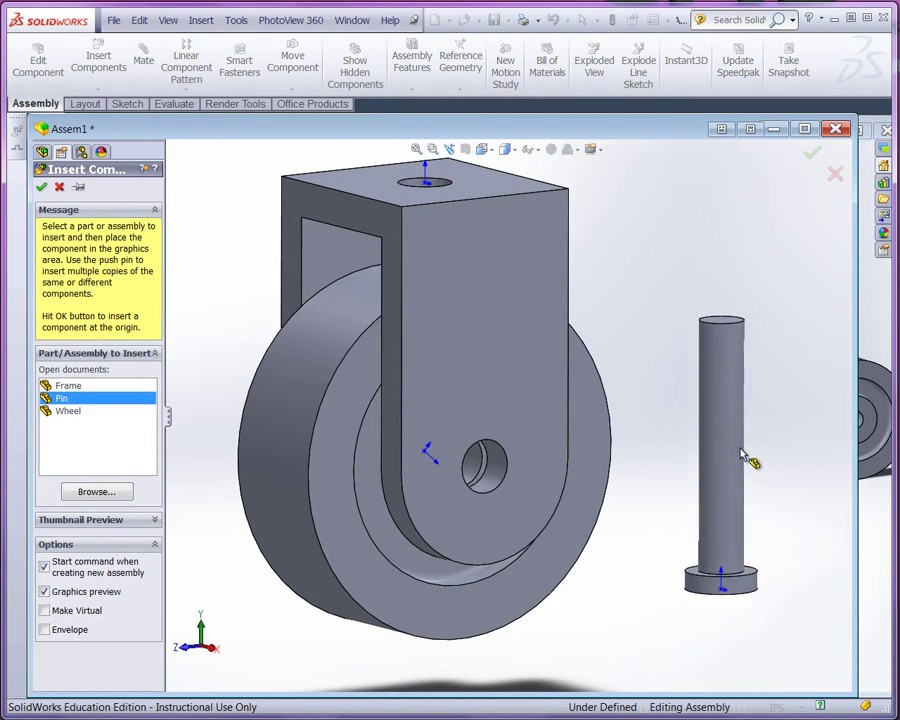
{"action": "left_click", "coordinate": [740, 457]}
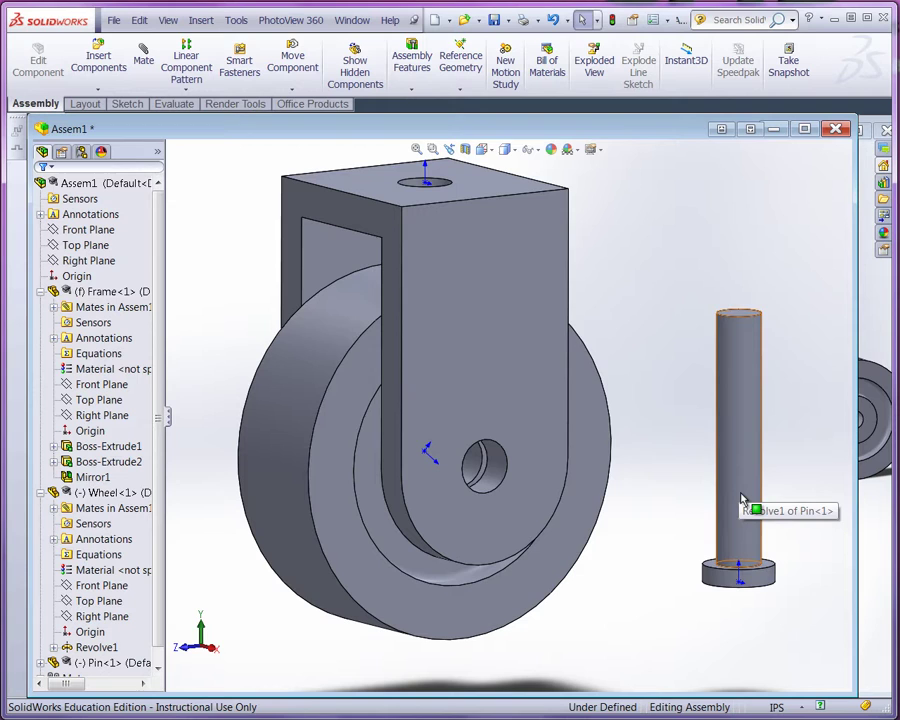
Step: Mate the pin concentric with the axle hole, flipped to point into the frame
{"action": "left_click_drag", "start_coordinate": [740, 504], "coordinate": [493, 467], "text": "alt"}
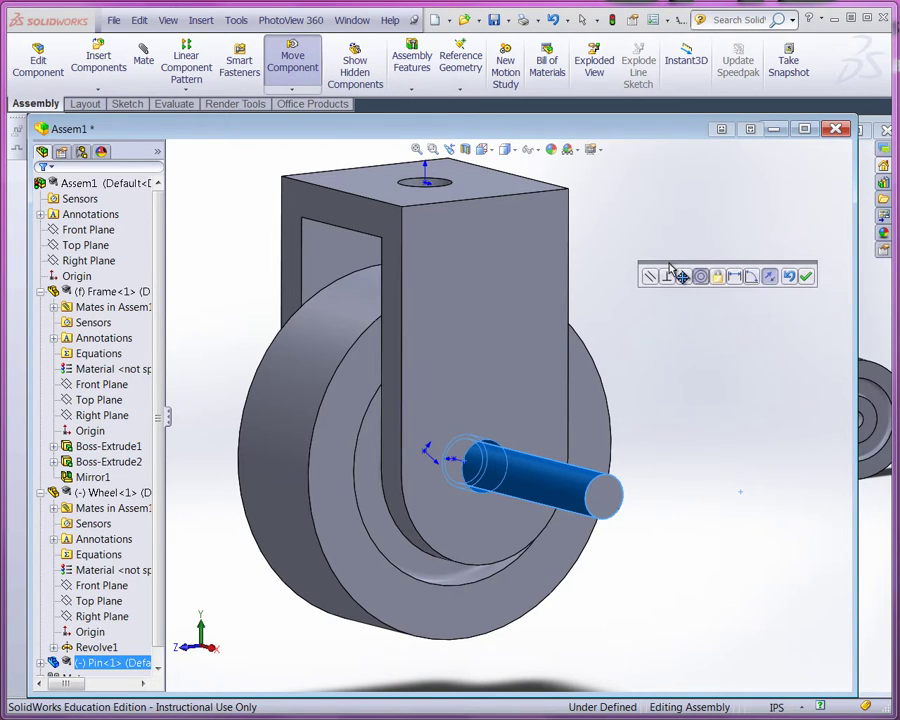
{"action": "left_click", "coordinate": [770, 285]}
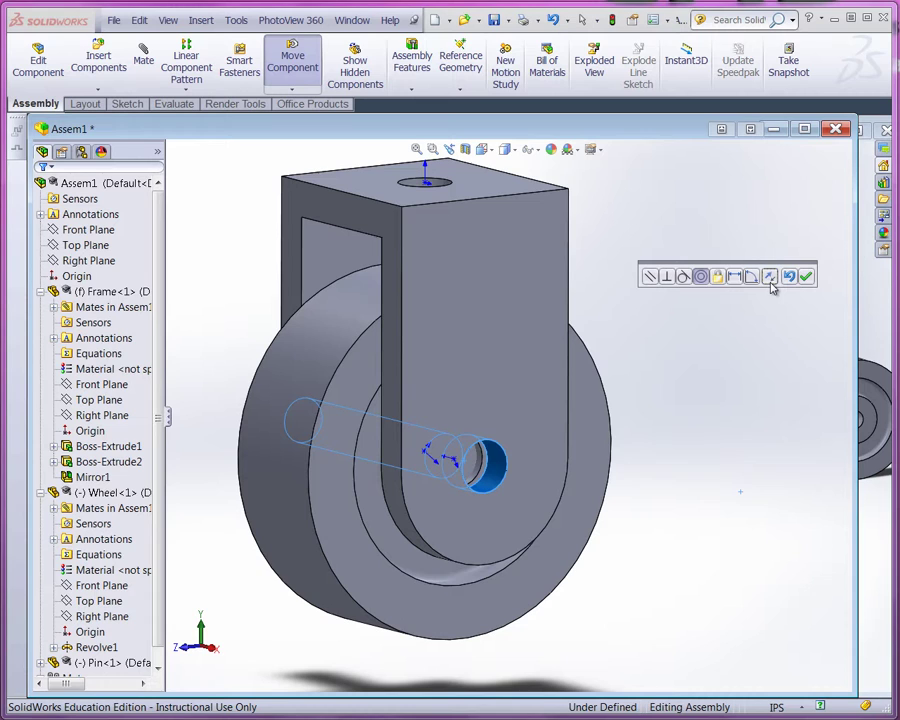
{"action": "left_click", "coordinate": [807, 278]}
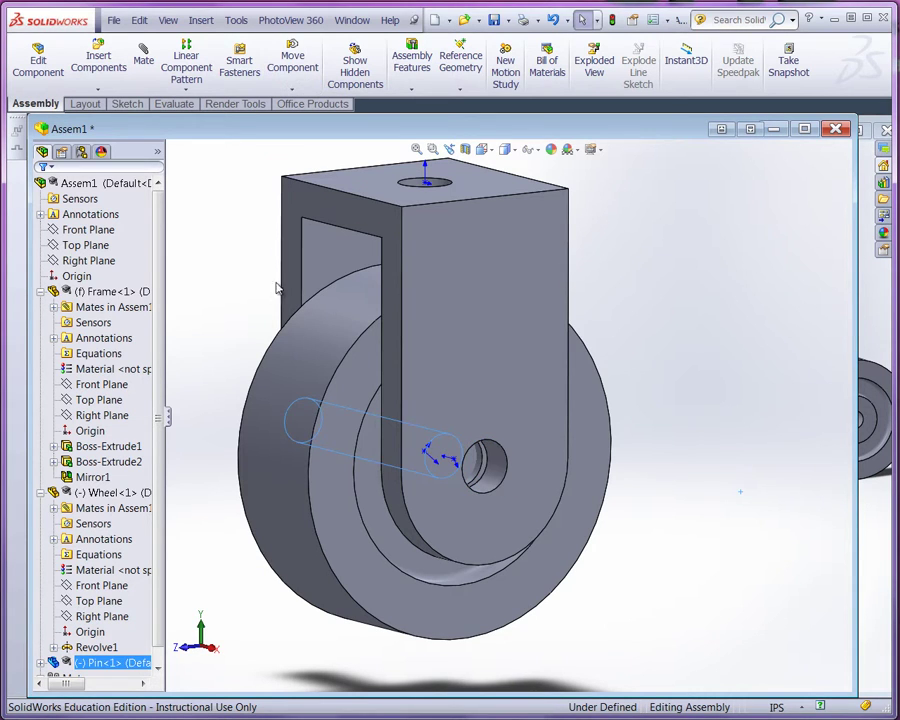
Step: Collapse Frame<1> and Wheel<1>, expand Mates, widen the tree, and select Concentric2
{"action": "left_click", "coordinate": [40, 291]}
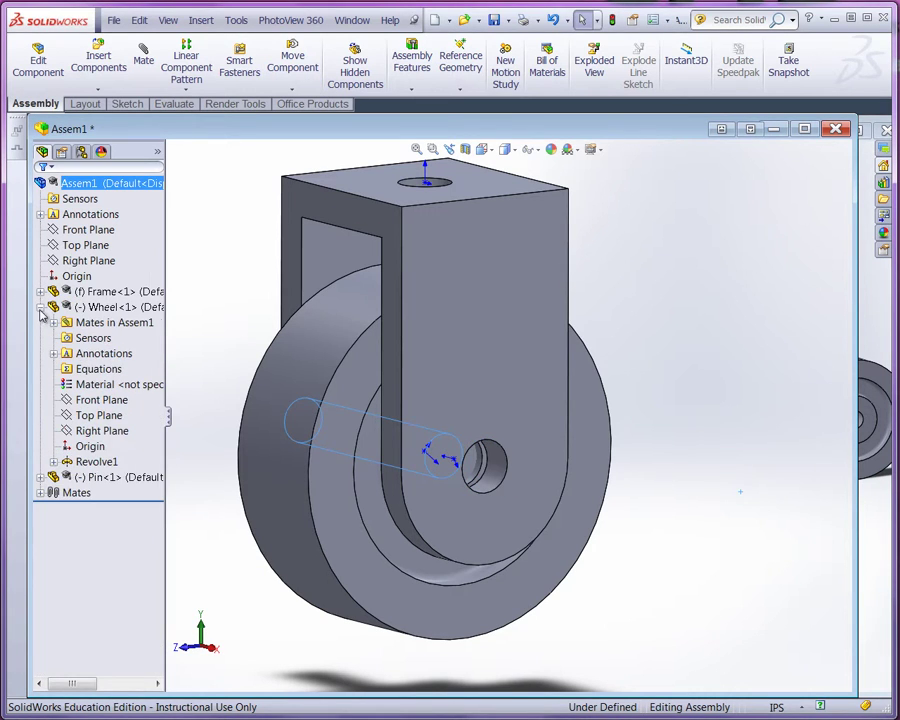
{"action": "left_click", "coordinate": [40, 306]}
{"action": "left_click", "coordinate": [40, 338]}
{"action": "mouse_move", "coordinate": [106, 386]}
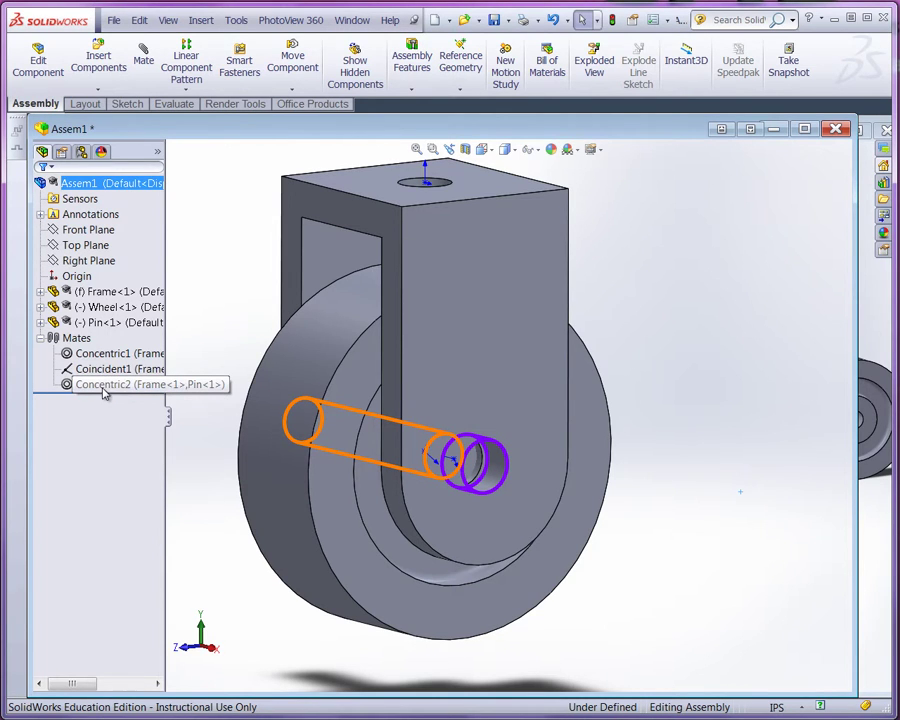
{"action": "left_click", "coordinate": [100, 386]}
{"action": "left_click", "coordinate": [181, 372]}
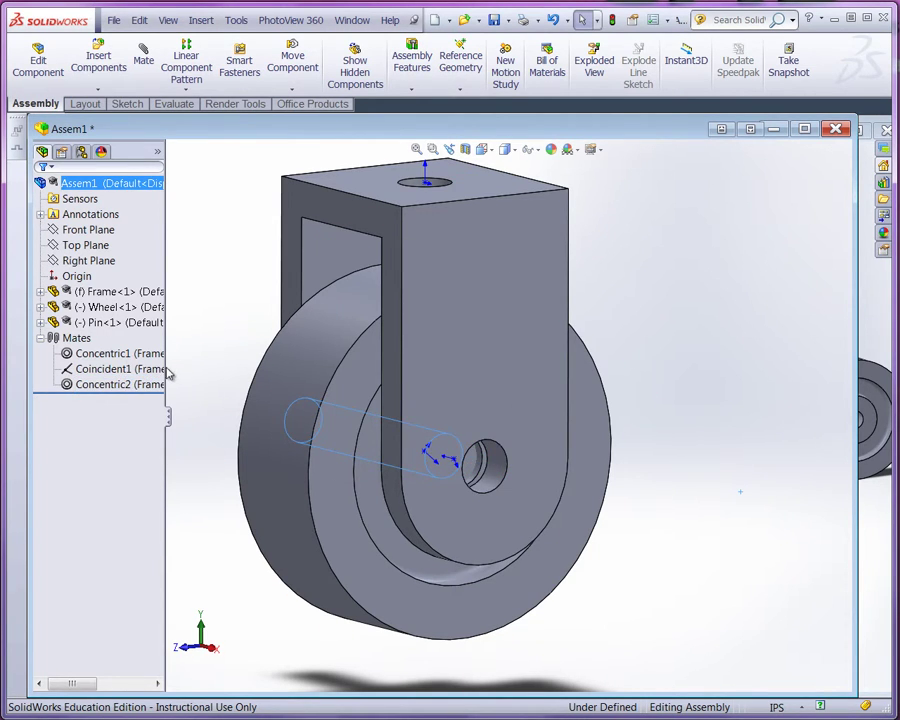
{"action": "left_click_drag", "start_coordinate": [168, 370], "coordinate": [212, 372]}
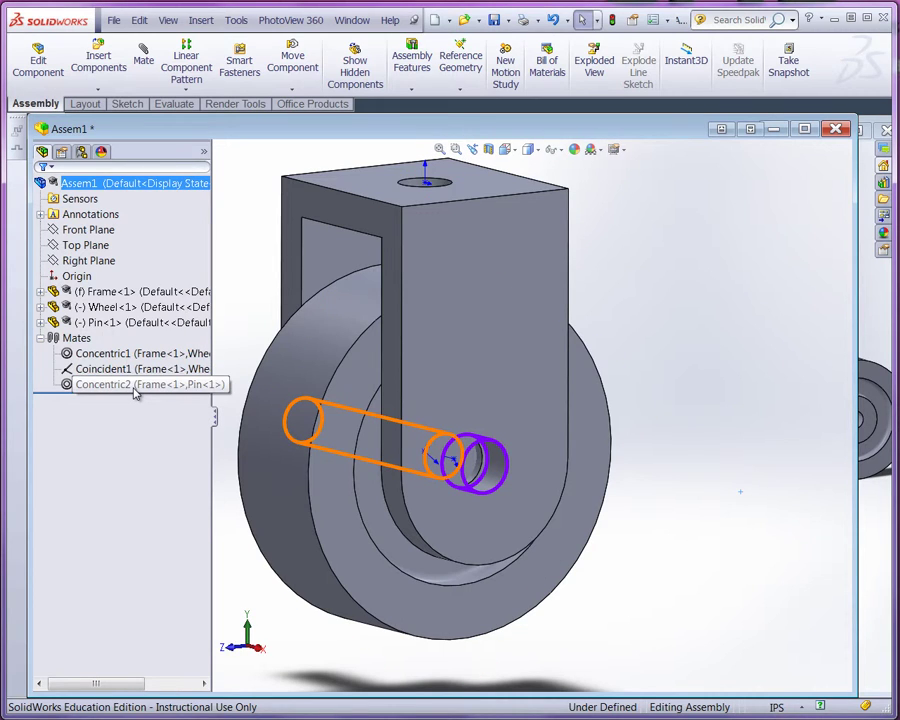
{"action": "left_click", "coordinate": [136, 386]}
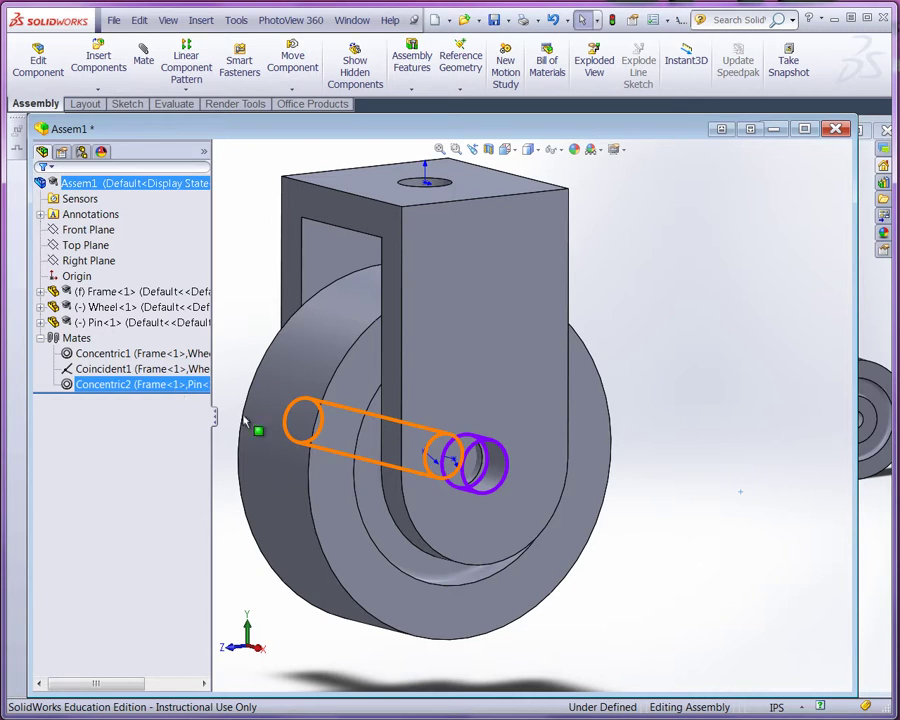
Step: Add Coincident2 between the pin head's inner face and the frame plate's outer face
{"action": "key", "text": "Escape"}
{"action": "left_click_drag", "start_coordinate": [472, 468], "coordinate": [502, 552]}
{"action": "middle_click_drag", "start_coordinate": [502, 552], "coordinate": [593, 518]}
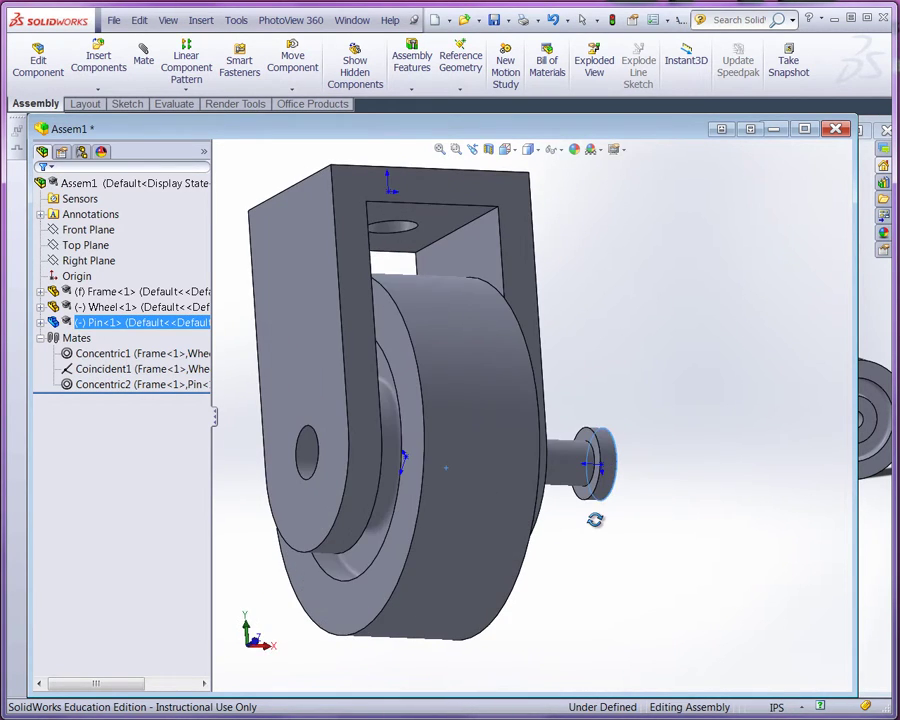
{"action": "scroll", "coordinate": [585, 450], "scroll_direction": "down", "scroll_amount": 5}
{"action": "scroll", "coordinate": [575, 435], "scroll_direction": "down", "scroll_amount": 2}
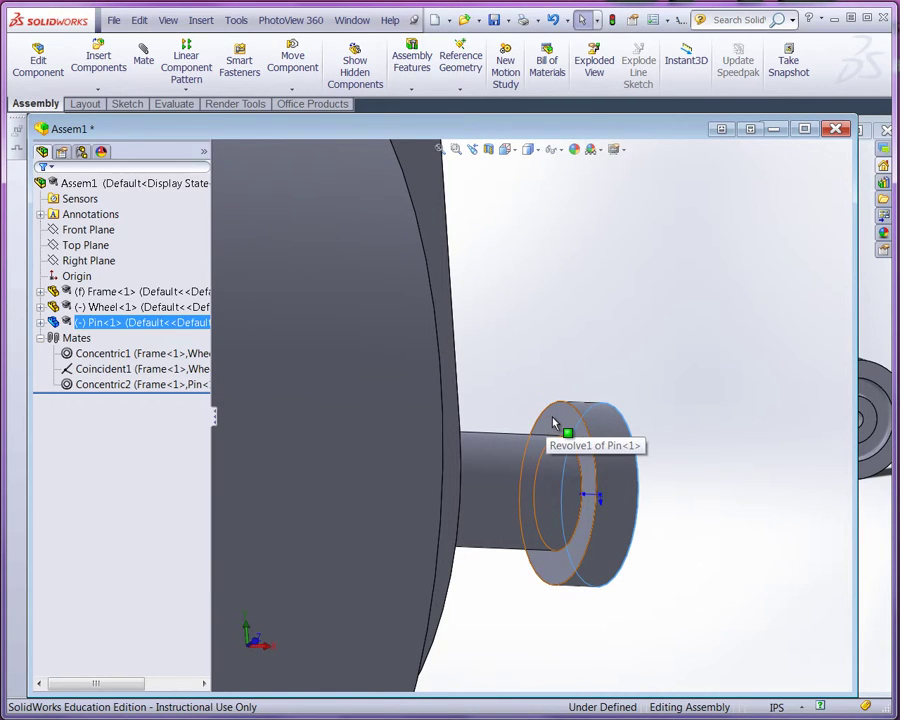
{"action": "left_click", "coordinate": [566, 430]}
{"action": "middle_click_drag", "start_coordinate": [673, 521], "coordinate": [560, 540]}
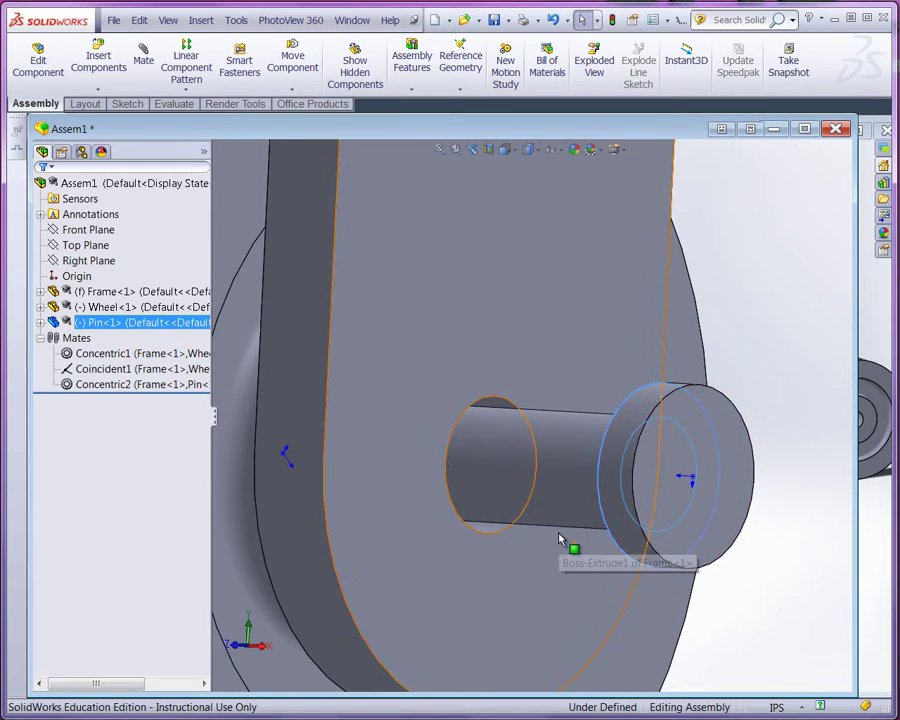
{"action": "left_click", "coordinate": [423, 396], "text": "ctrl"}
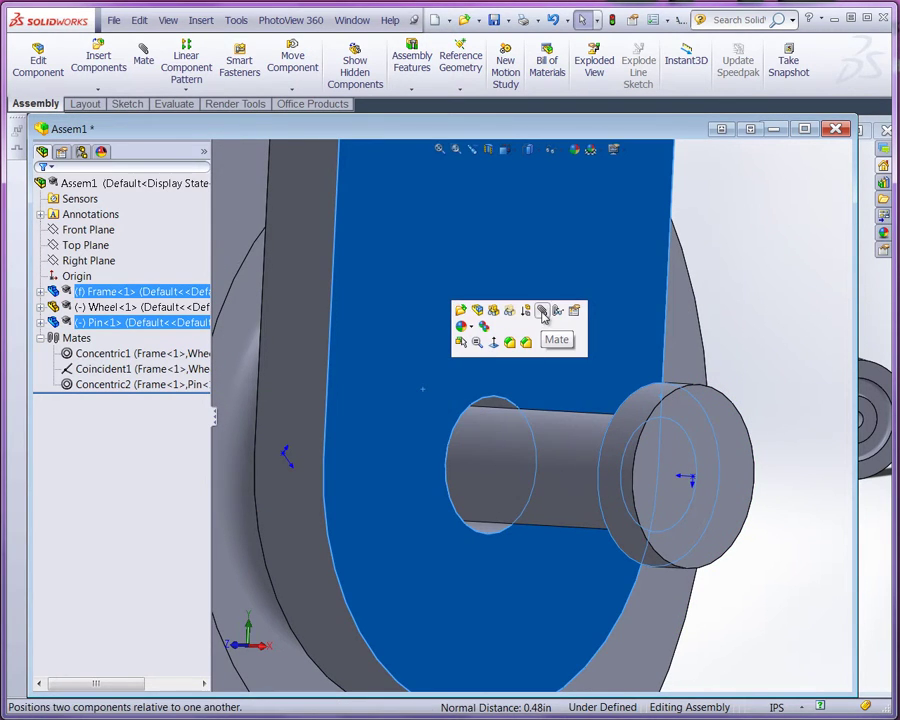
{"action": "left_click", "coordinate": [543, 314]}
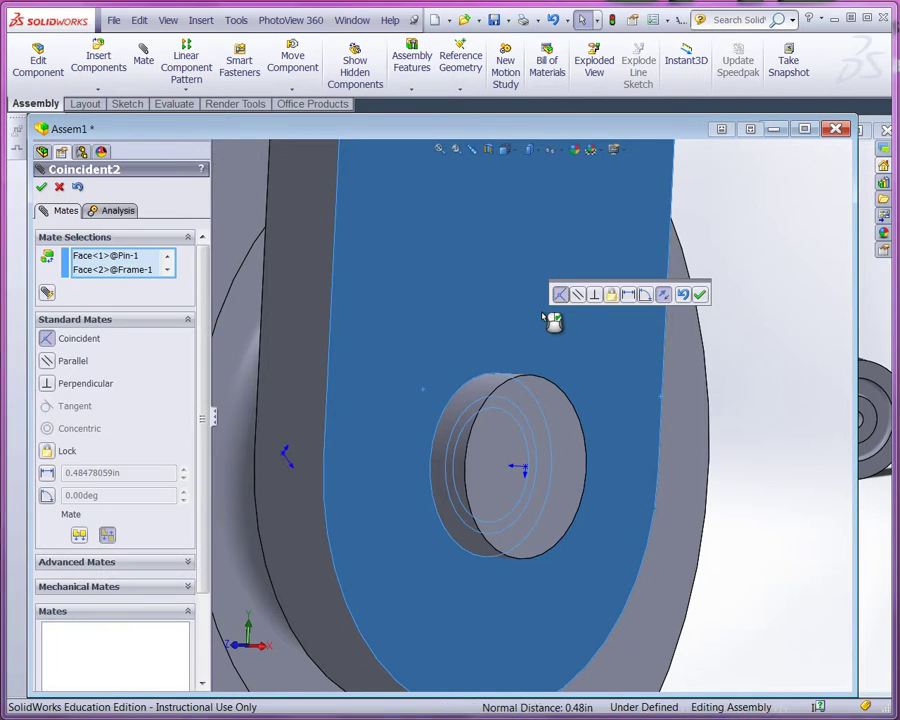
{"action": "left_click", "coordinate": [700, 295]}
{"action": "left_click", "coordinate": [41, 187]}
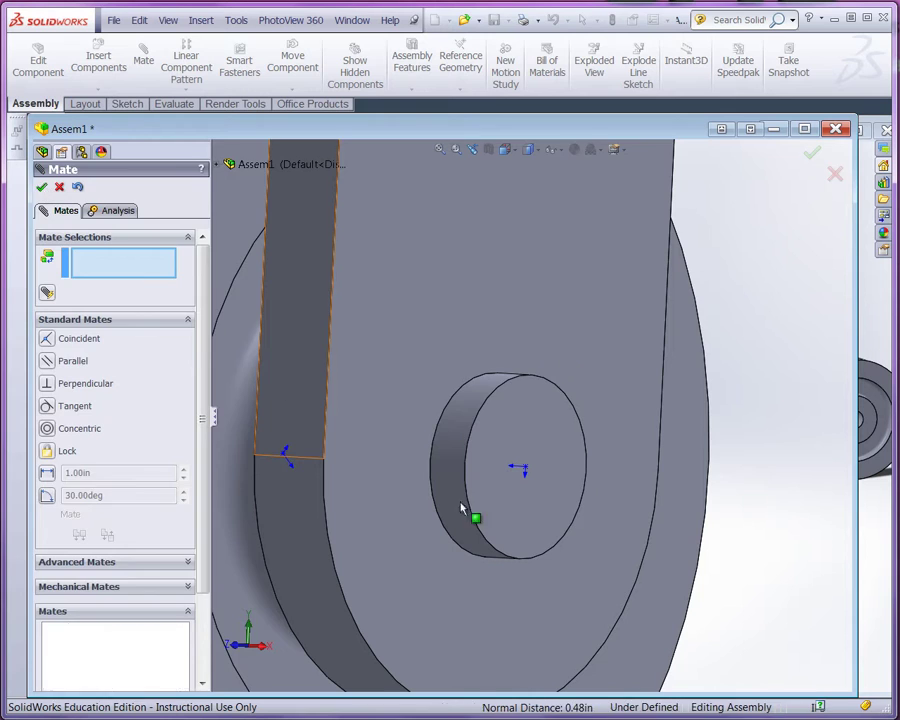
Step: Fit the whole caster in view and orbit to show its top and side
{"action": "key", "text": "f"}
{"action": "middle_click_drag", "start_coordinate": [648, 616], "coordinate": [571, 643]}
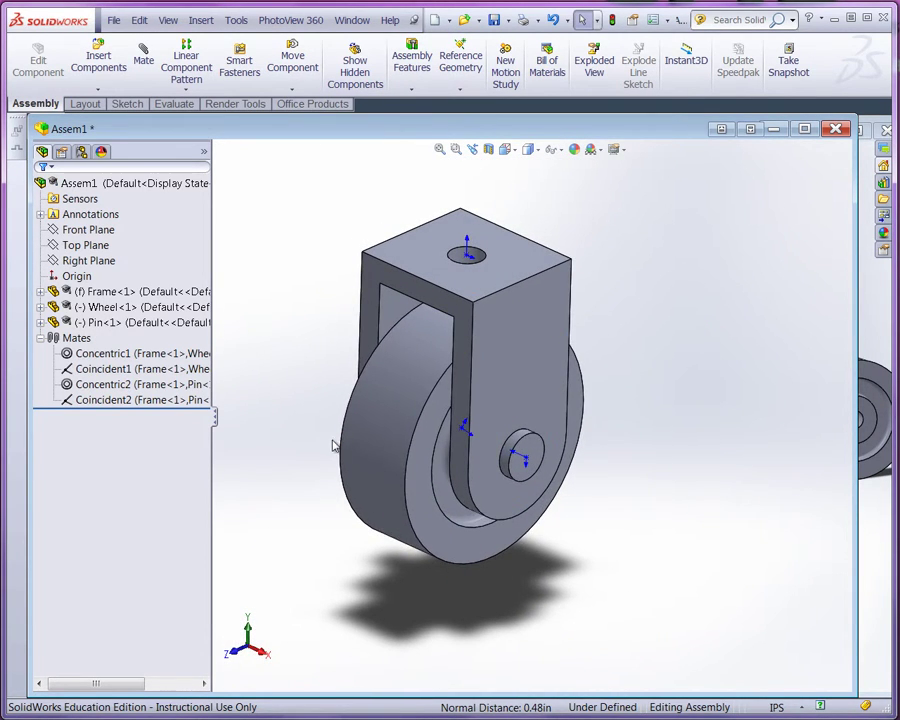
{"action": "key", "text": "z"}
{"action": "scroll", "coordinate": [313, 410], "scroll_direction": "down", "scroll_amount": 3}
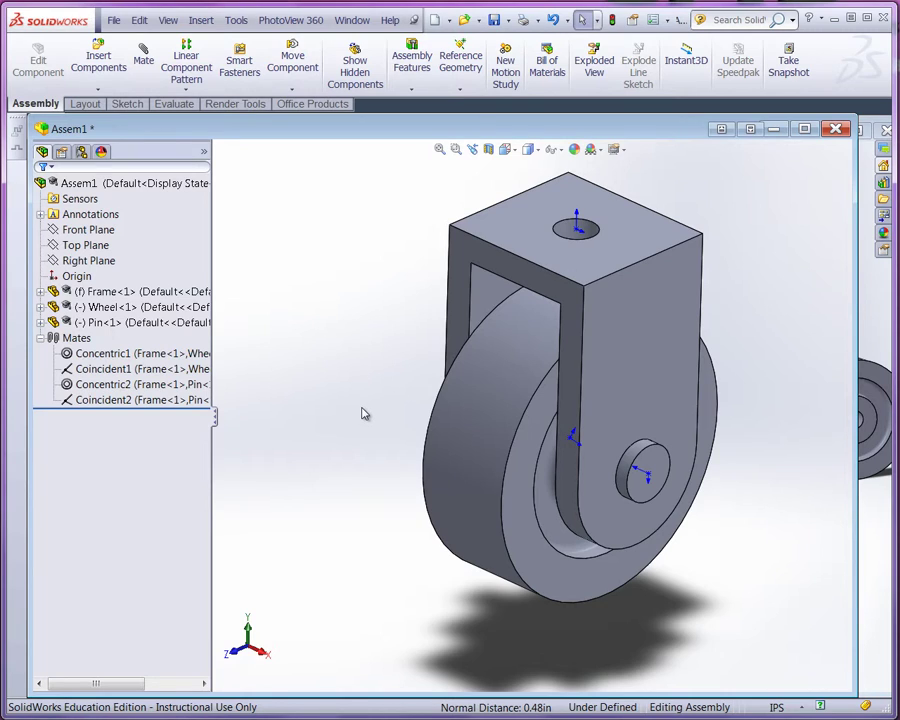